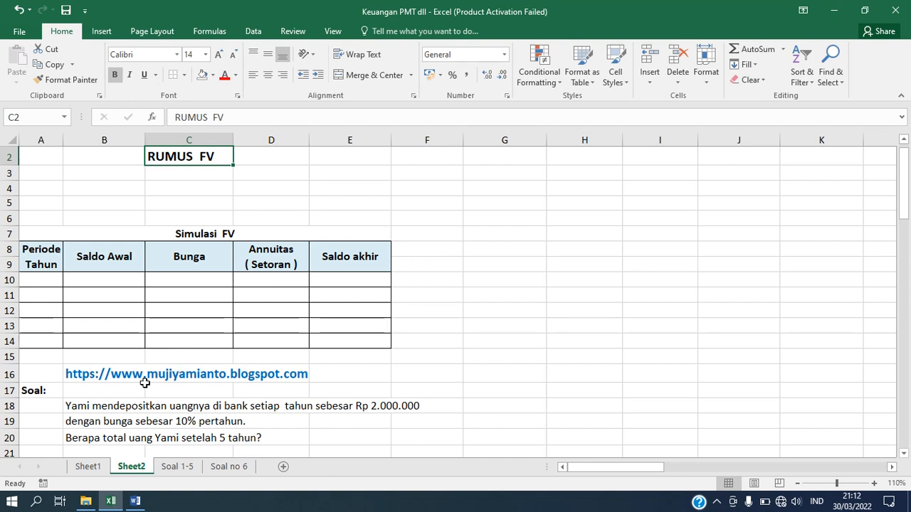
# Label cell A3 "Setoran/ Angsuran" and enter the annual deposit of 2000000 in C3
pyautogui.click(75, 406)
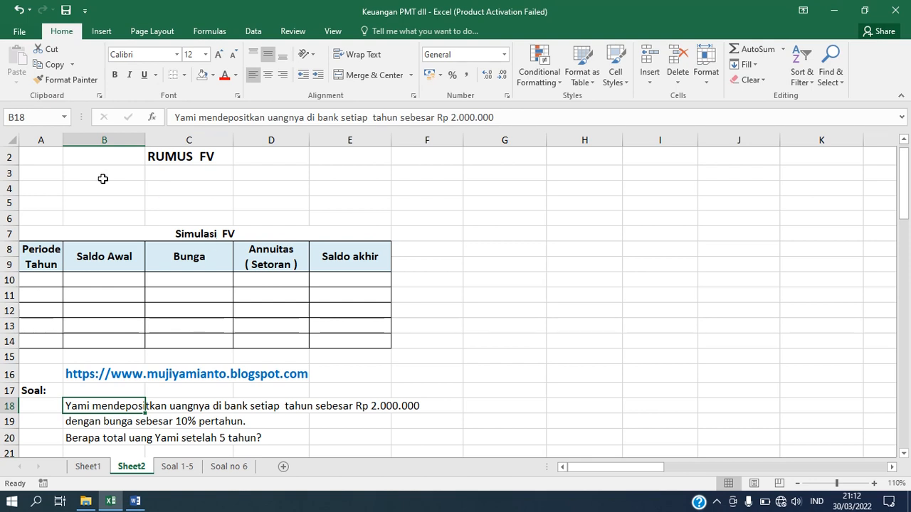
pyautogui.click(51, 175)
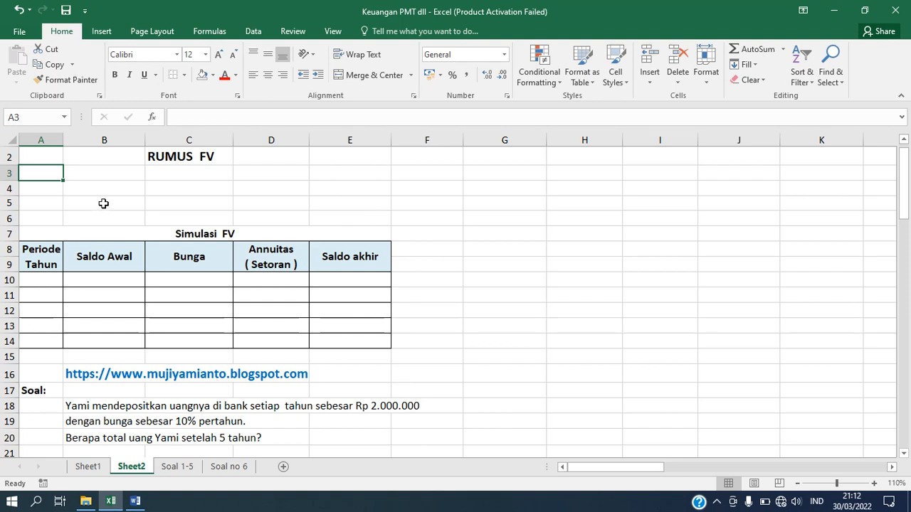
pyautogui.write('Set')
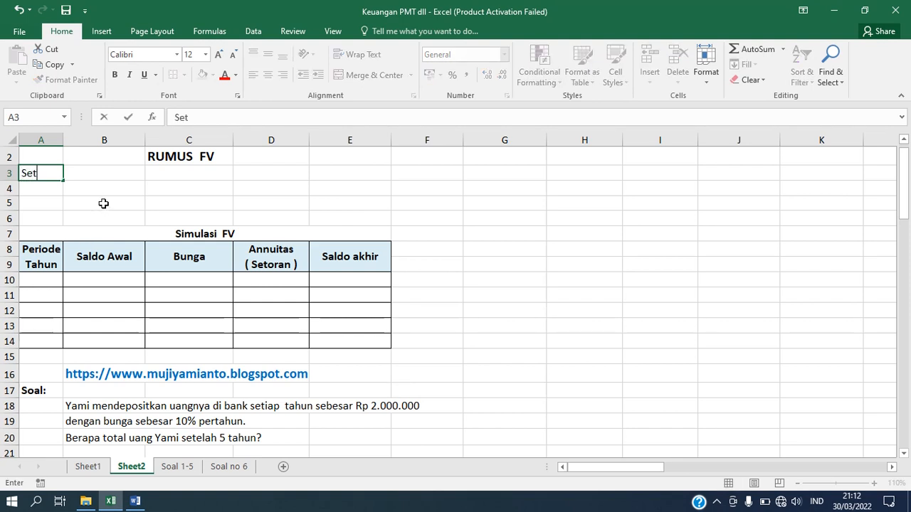
pyautogui.write('oran/ A')
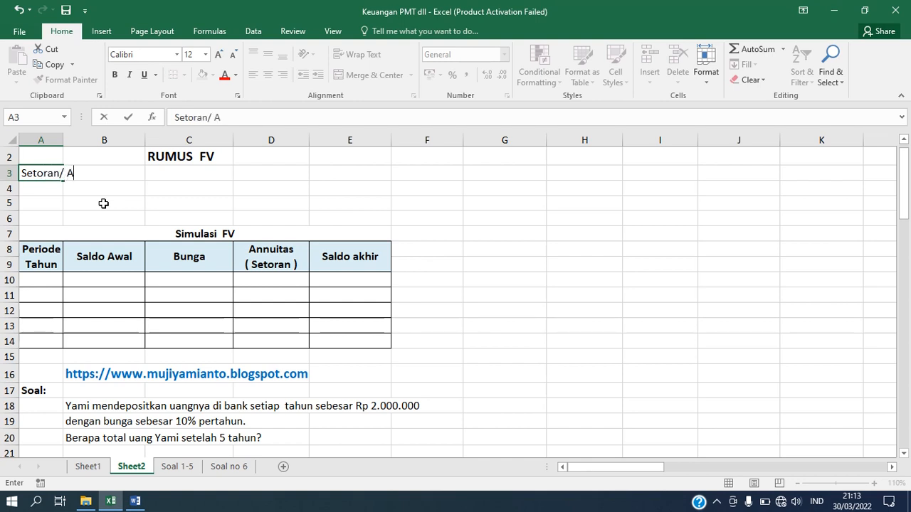
pyautogui.write('ngsuran')
pyautogui.press('Tab')
pyautogui.press('Tab')
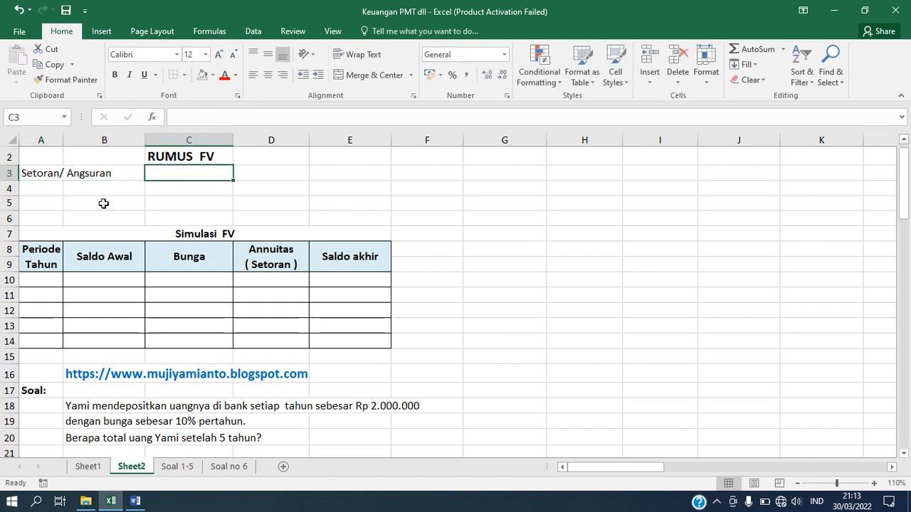
pyautogui.write('200')
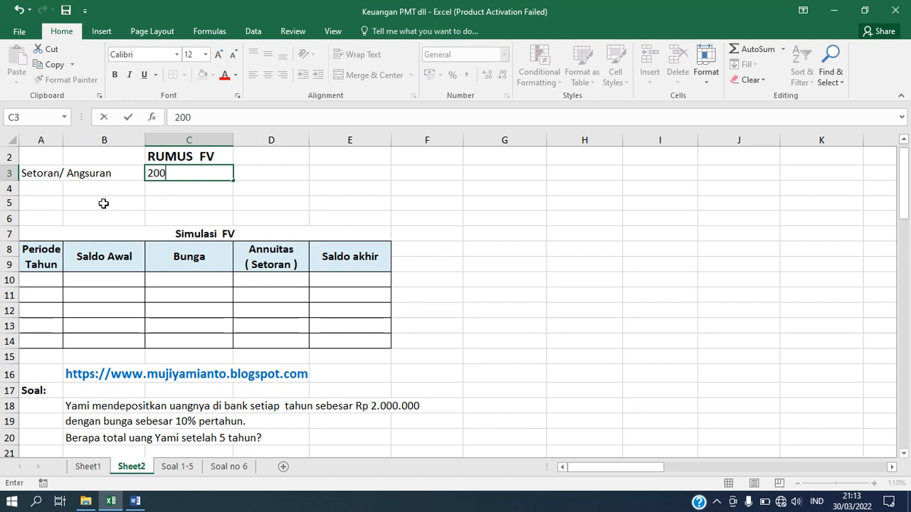
pyautogui.write('0000')
pyautogui.press('Return')
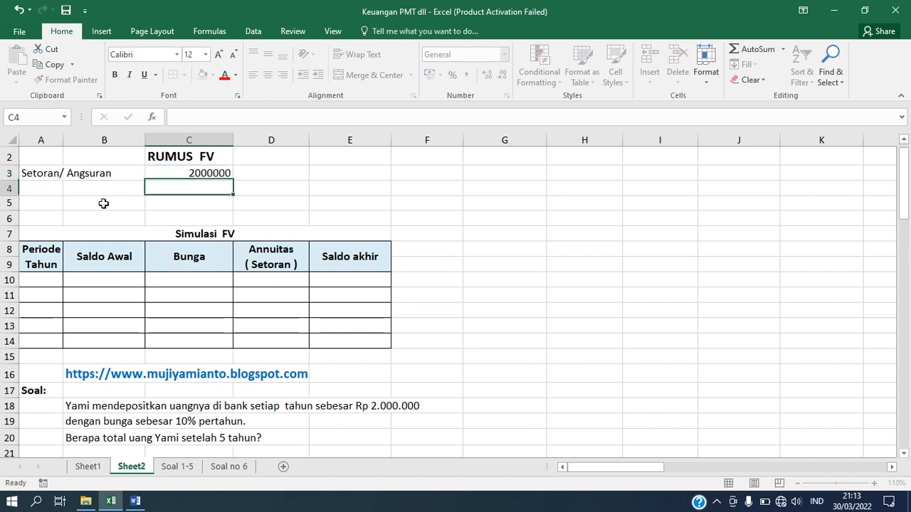
# Format the deposit amount in C3 with the Accounting number format
pyautogui.click(210, 171)
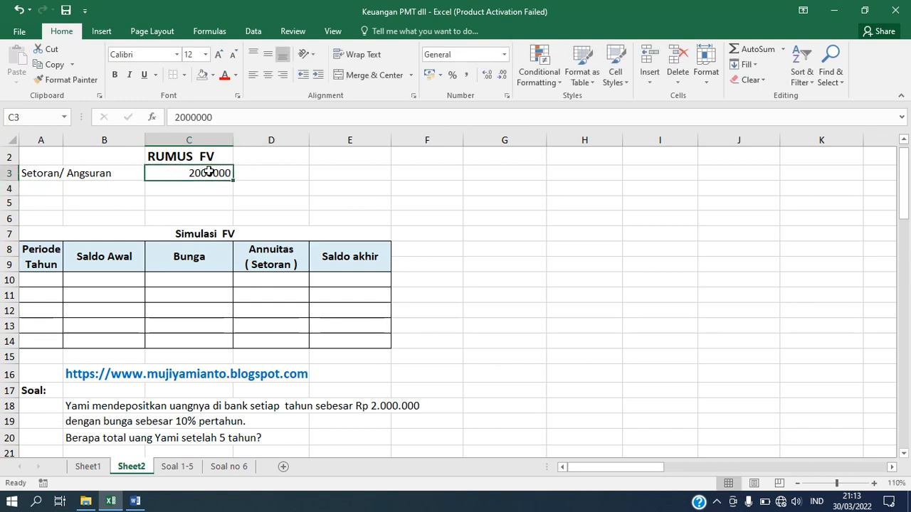
pyautogui.click(504, 55)
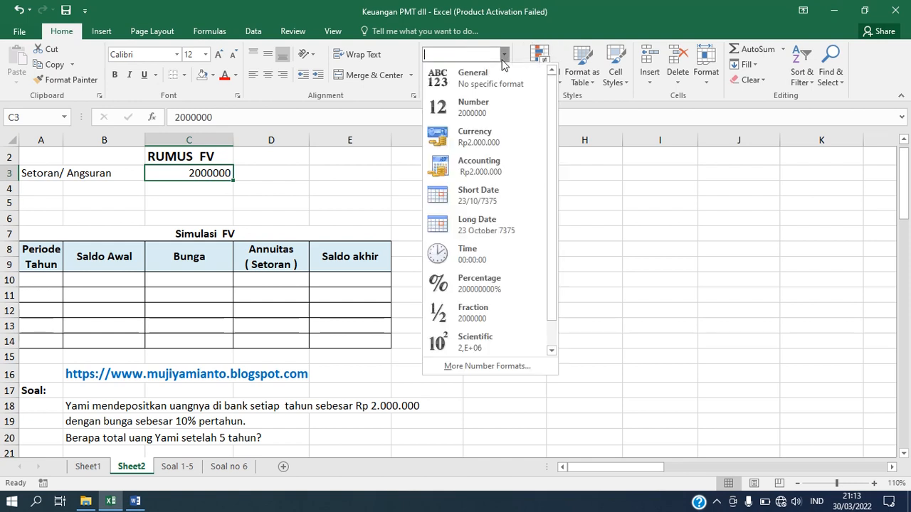
pyautogui.click(483, 173)
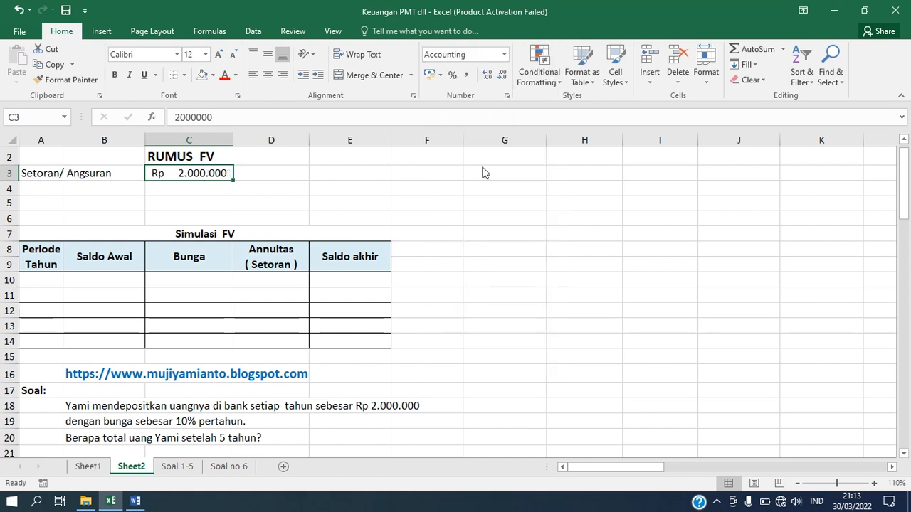
# Fill row 4 with the label "Suku bunga" in A4, 10% in C4 and "per tahun" in D4
pyautogui.click(49, 191)
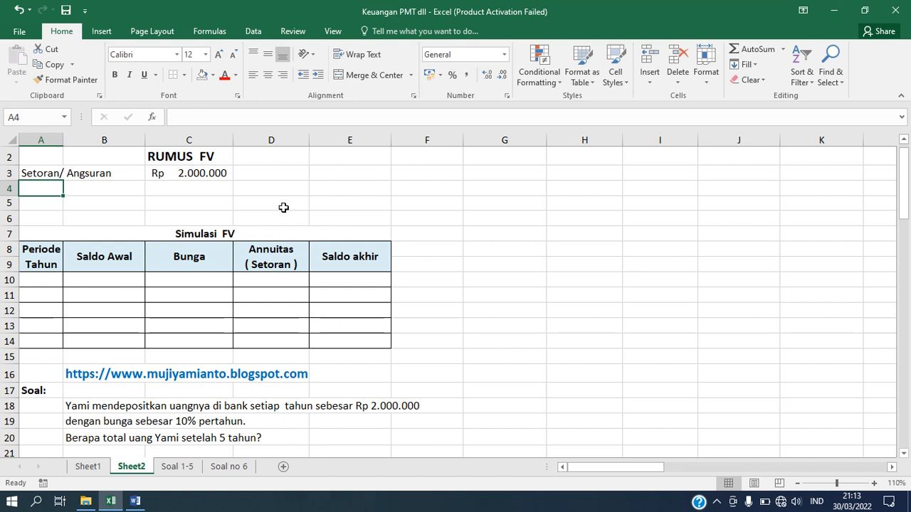
pyautogui.write('Su')
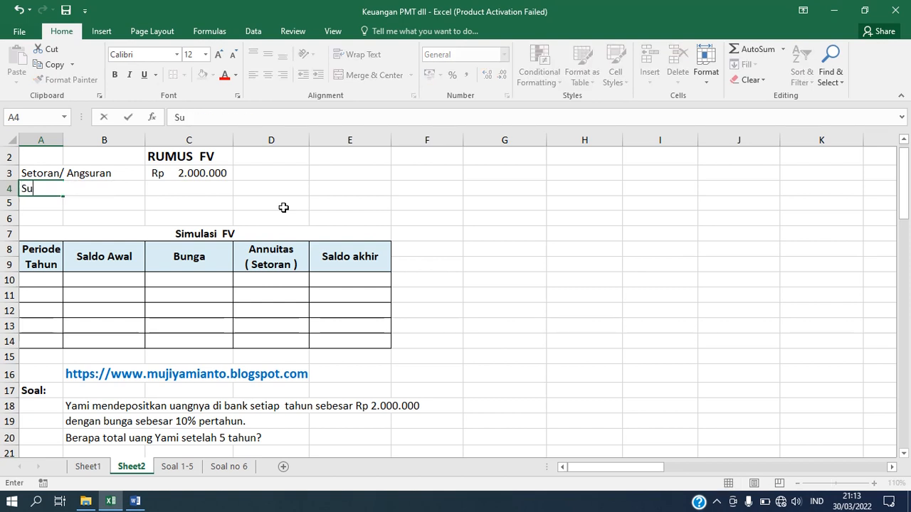
pyautogui.write('ku bunga')
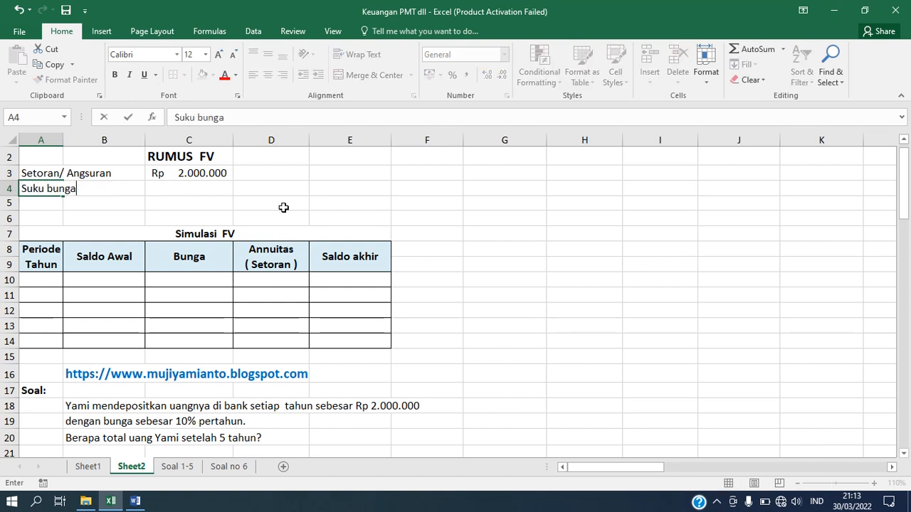
pyautogui.press('Tab')
pyautogui.press('Tab')
pyautogui.write('1')
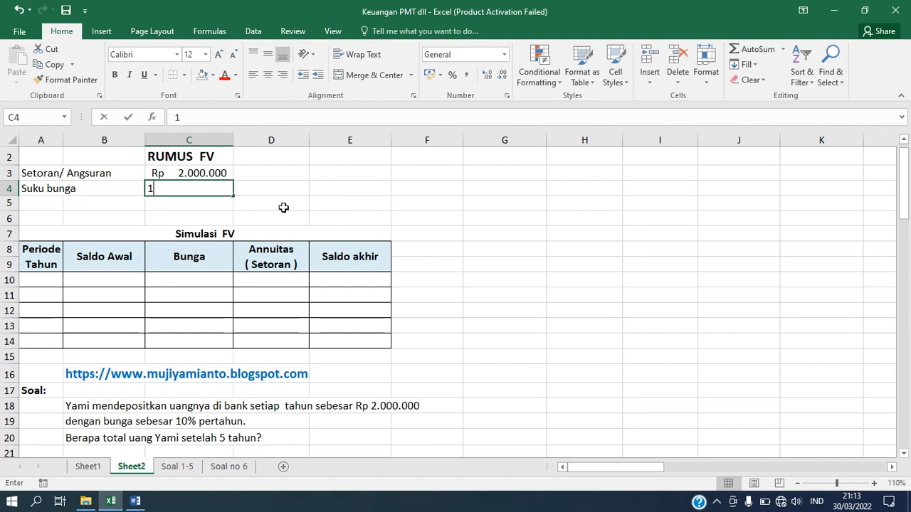
pyautogui.write('0%')
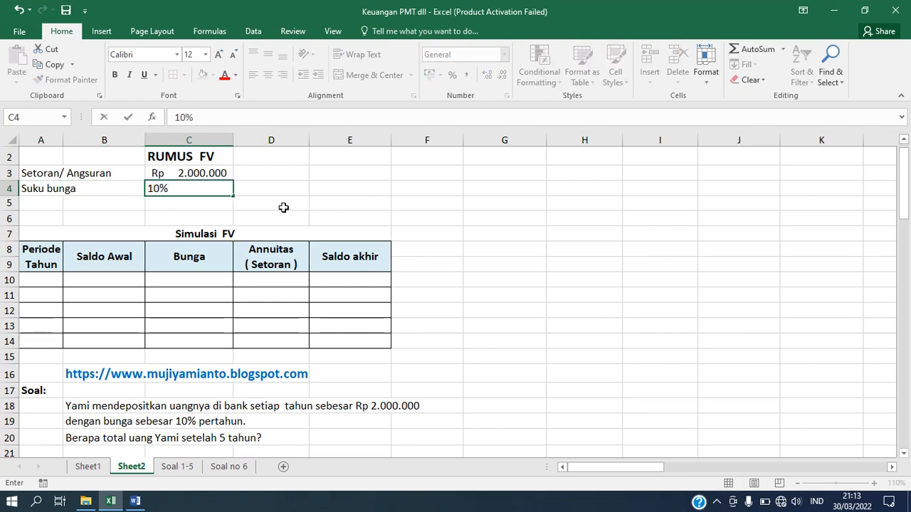
pyautogui.press('Tab')
pyautogui.write('per tahun')
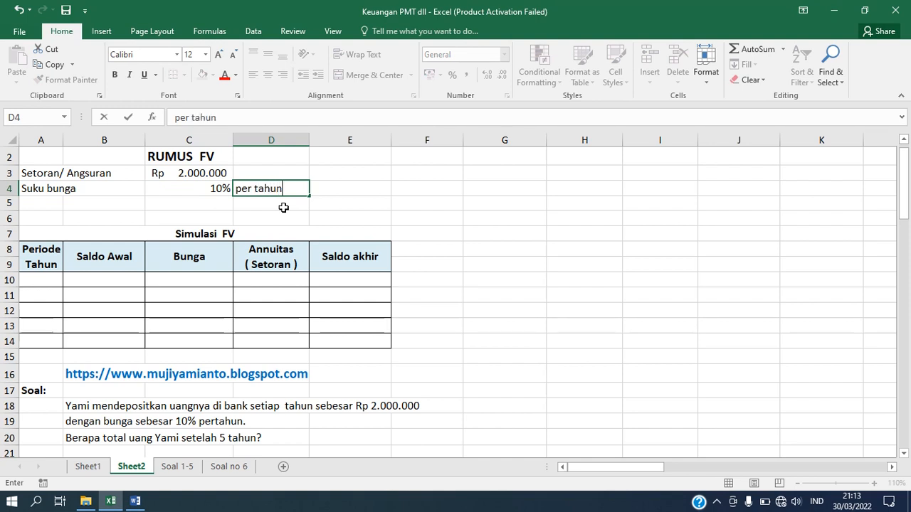
# Fill row 5 with "Periode" in A5, 5 in C5 without bold, and "tahun" in D5
pyautogui.click(59, 202)
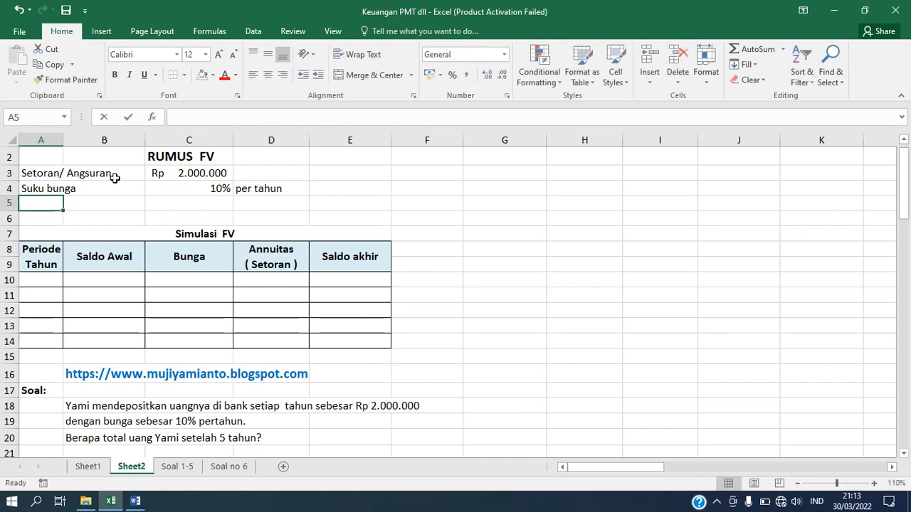
pyautogui.write('Periode')
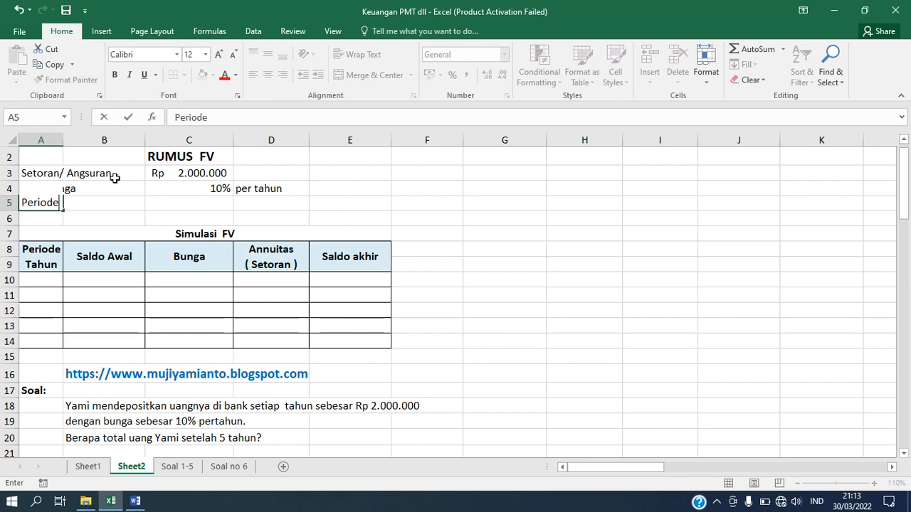
pyautogui.press('Tab')
pyautogui.press('Tab')
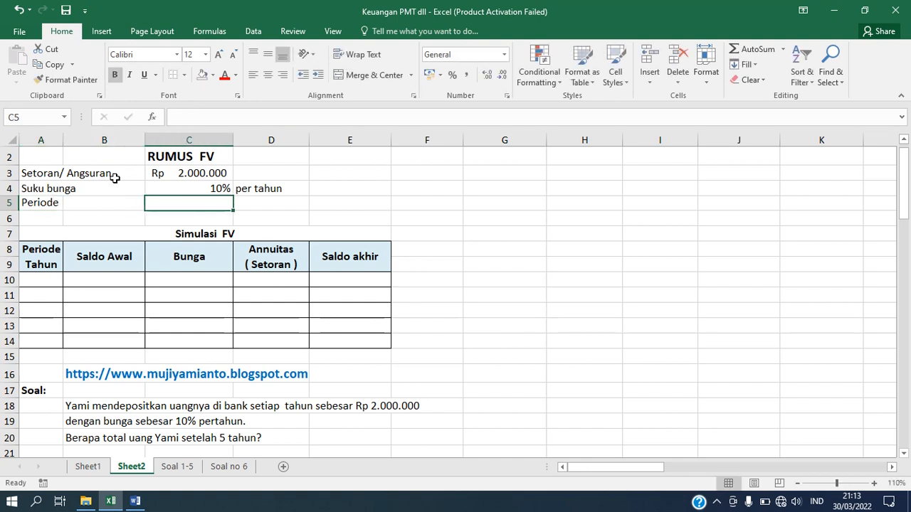
pyautogui.write('5')
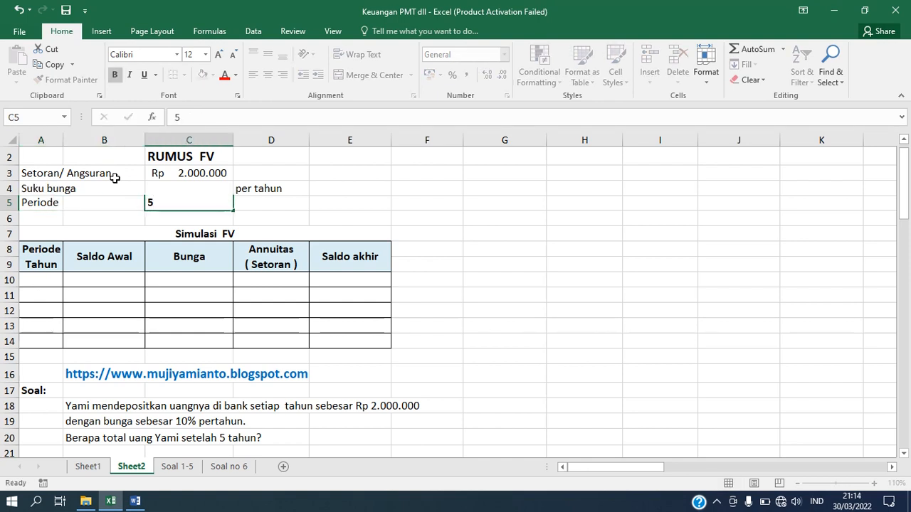
pyautogui.press('Tab')
pyautogui.write('tahun')
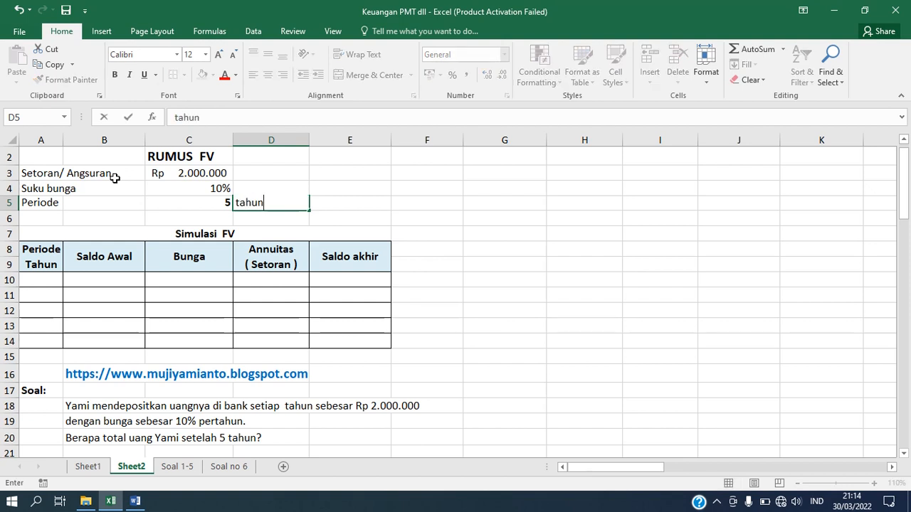
pyautogui.press('Left')
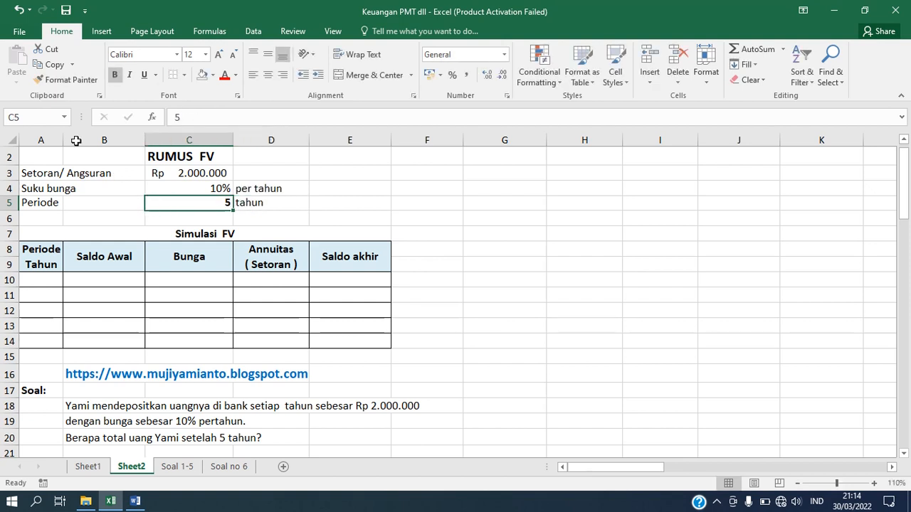
pyautogui.click(114, 74)
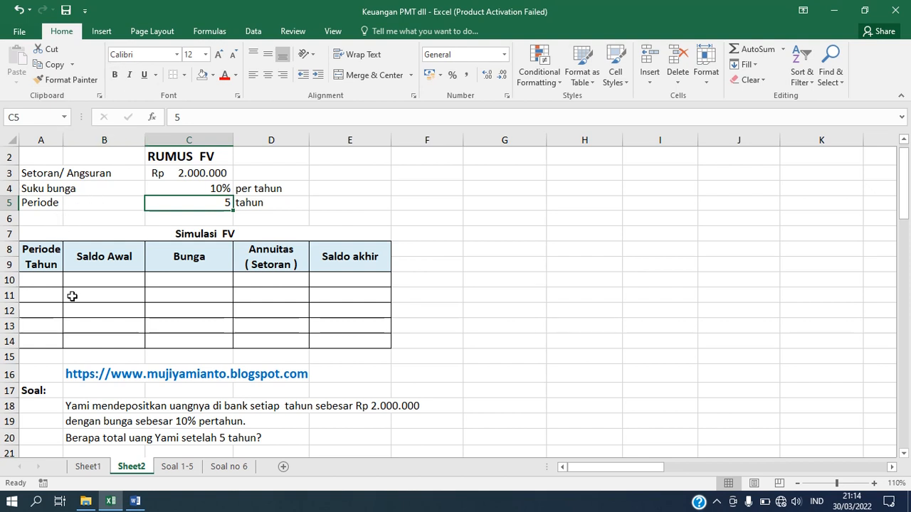
# Label cell A6 "FV ?" for the future value result
pyautogui.click(79, 220)
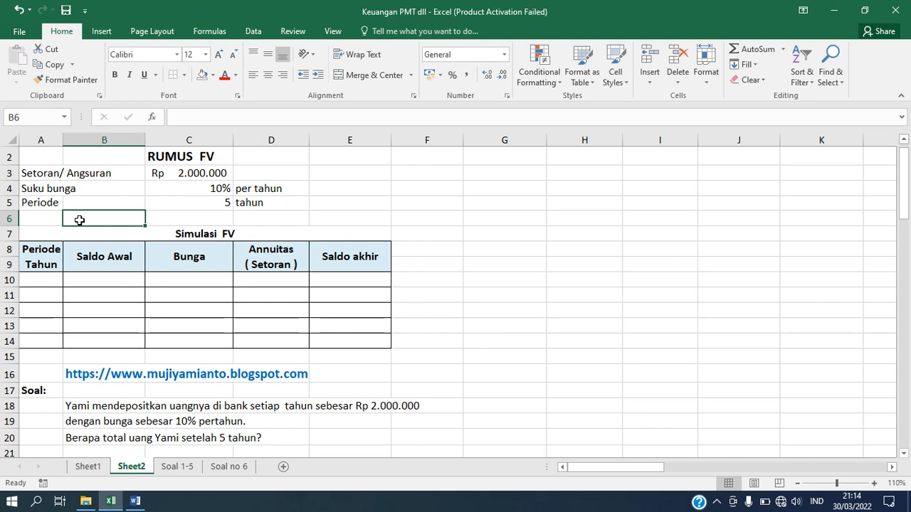
pyautogui.press('Left')
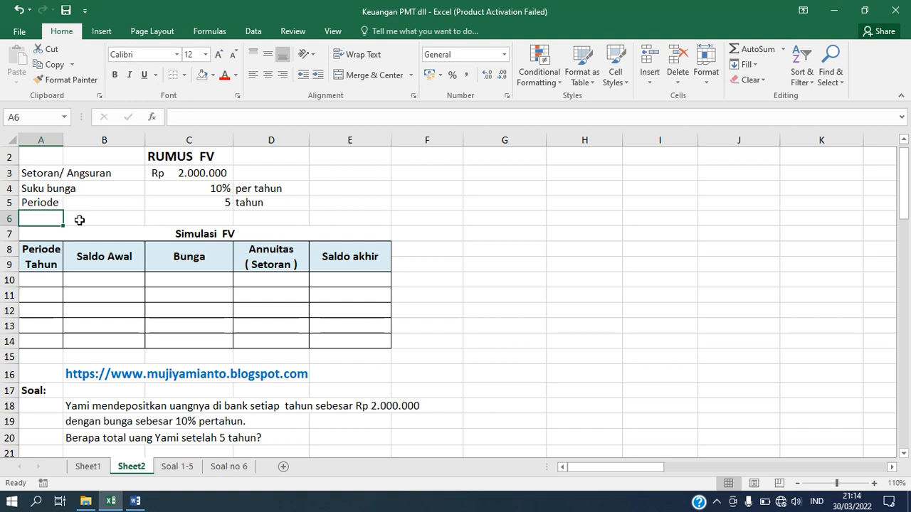
pyautogui.write('FV')
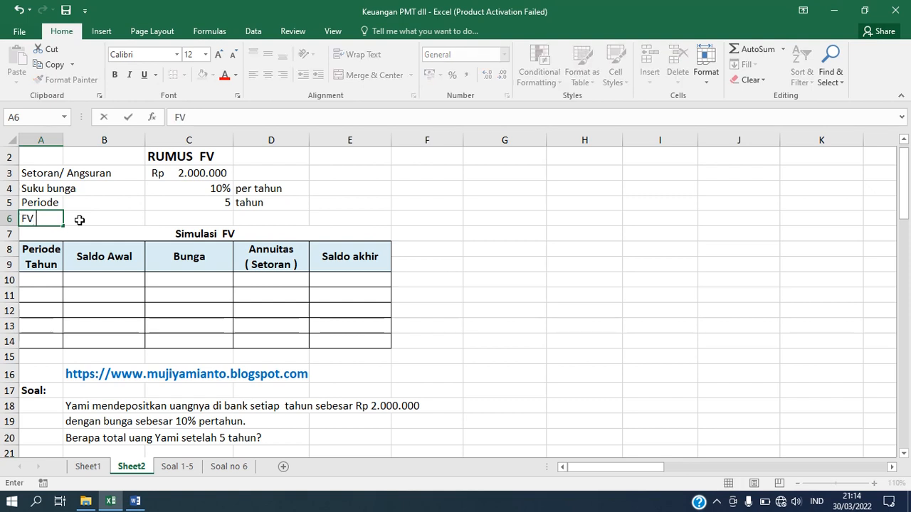
pyautogui.write(' ?')
# Calculate the future value in C6 with =FV(C4;C5;-C3), using the rate, period count and negative deposit
pyautogui.press('Right')
pyautogui.press('Right')
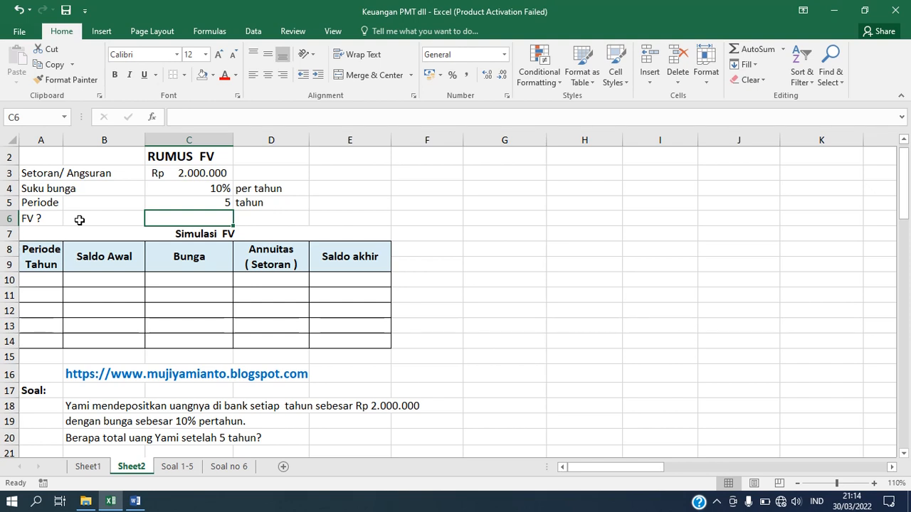
pyautogui.write('=')
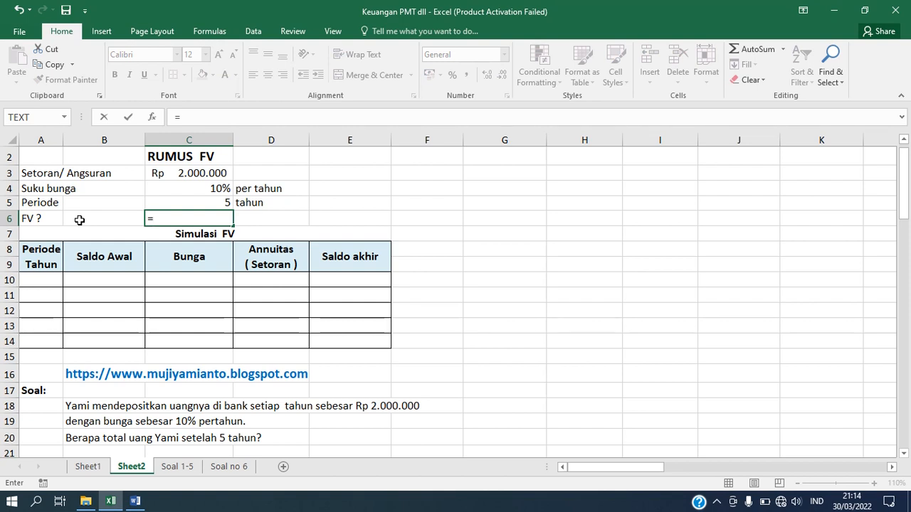
pyautogui.write('FV')
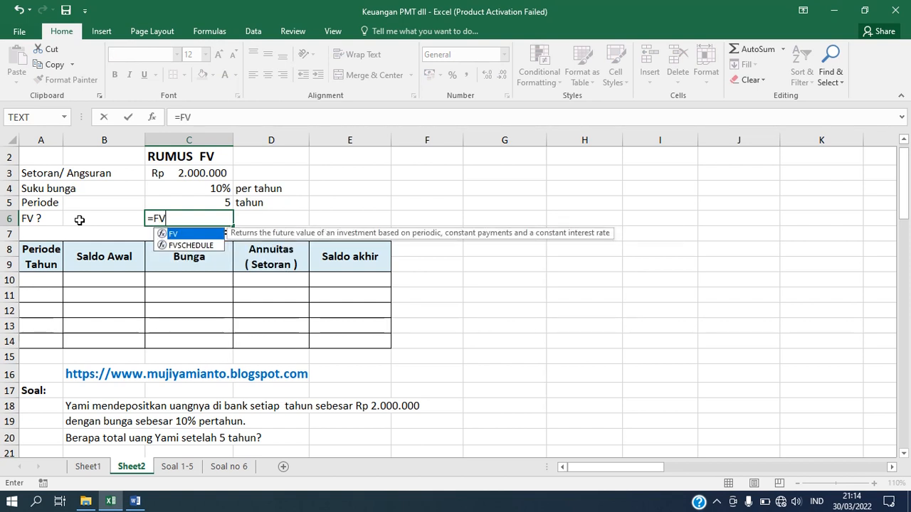
pyautogui.write('(')
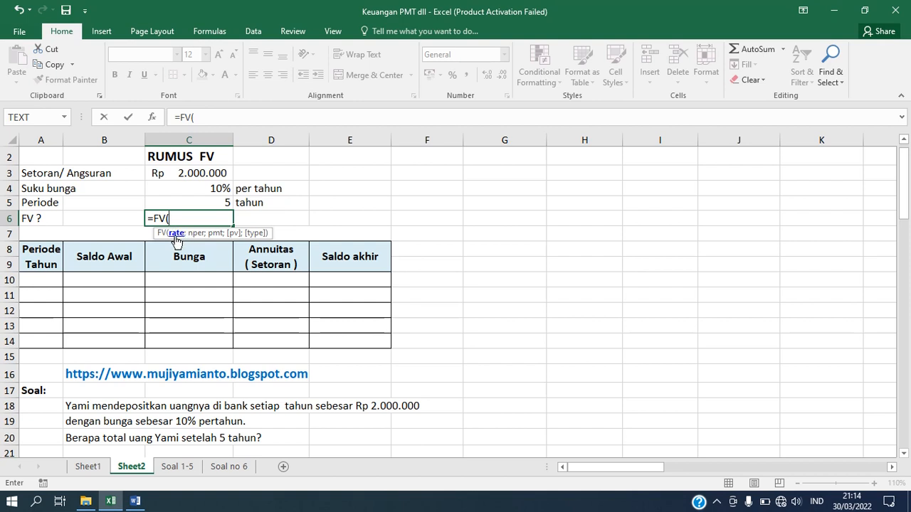
pyautogui.click(198, 190)
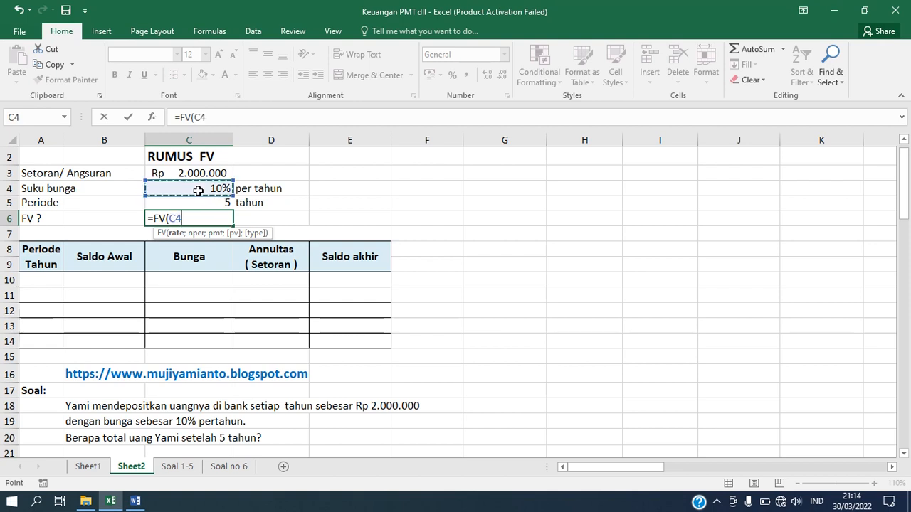
pyautogui.write(';')
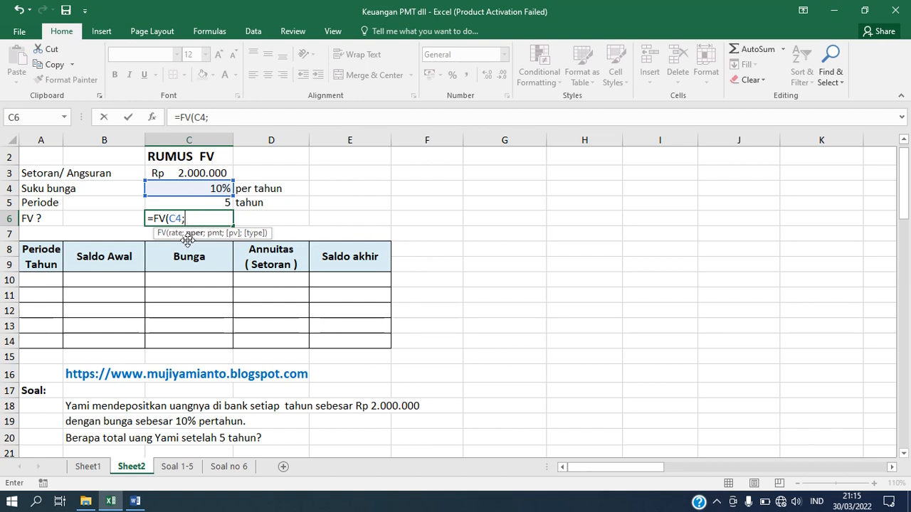
pyautogui.click(214, 203)
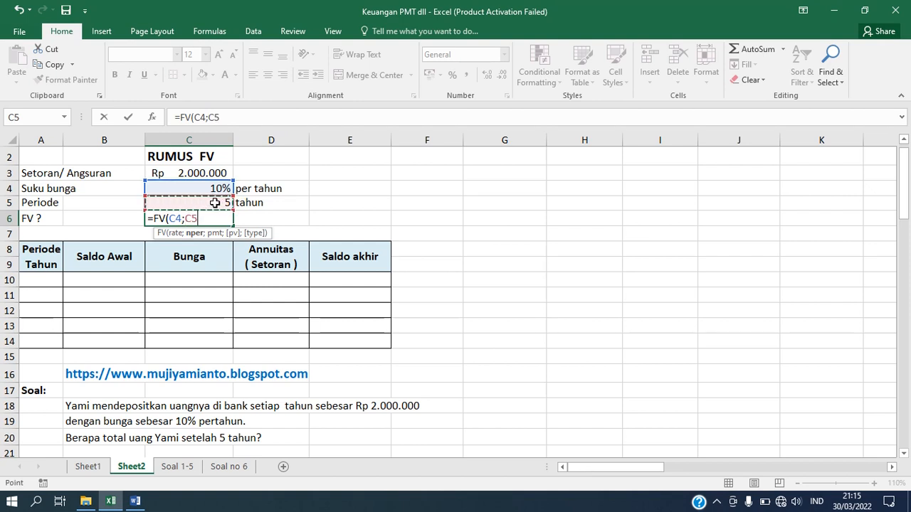
pyautogui.write(';-')
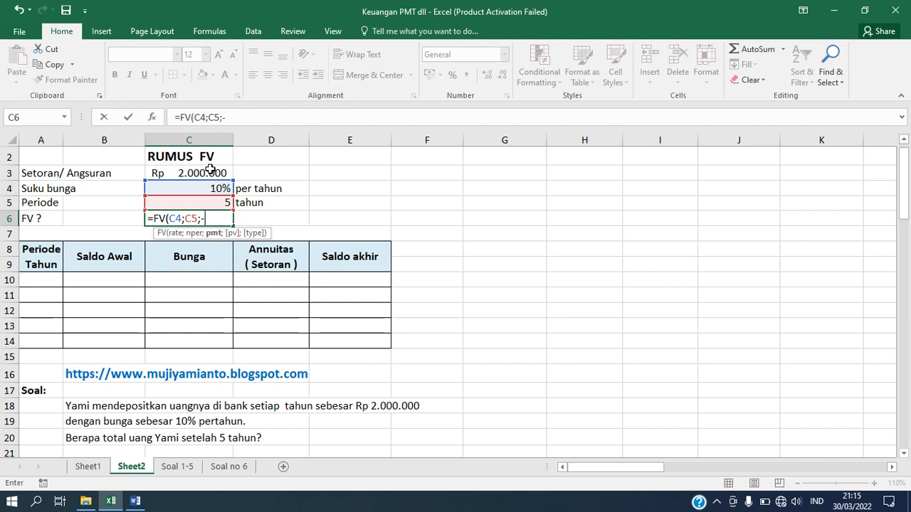
pyautogui.click(205, 171)
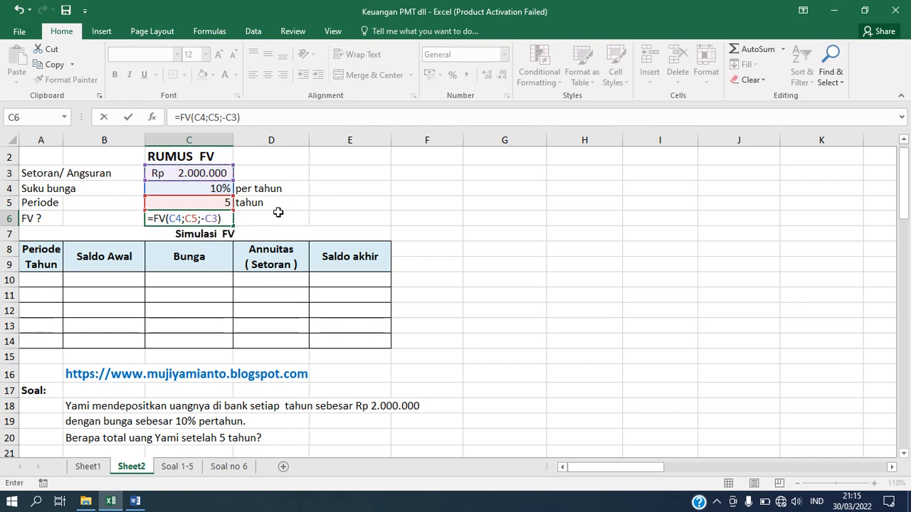
pyautogui.press('Return')
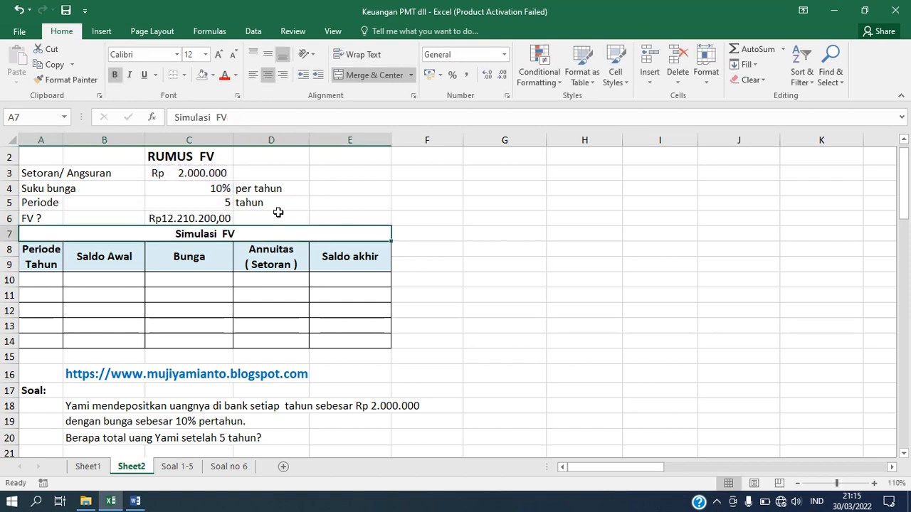
# Format the future value in C6 as Accounting without decimals, in bold red text
pyautogui.click(198, 218)
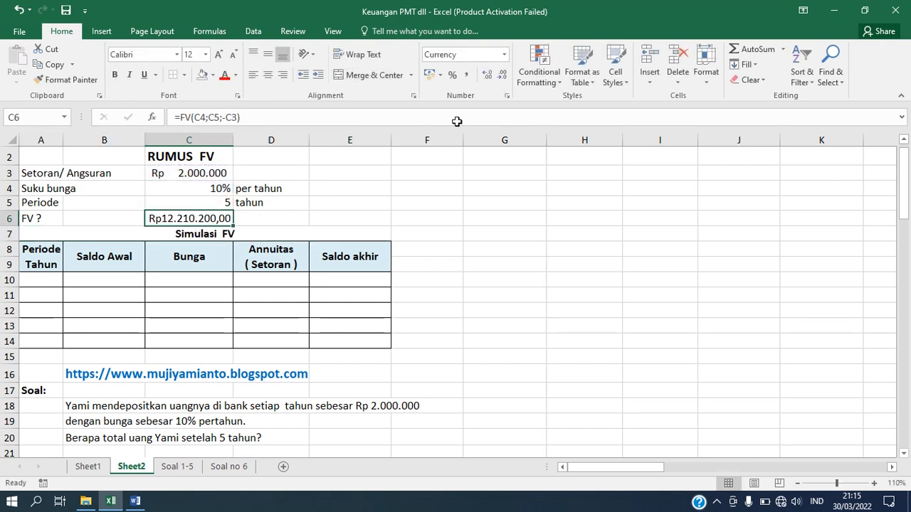
pyautogui.click(501, 75)
pyautogui.click(501, 76)
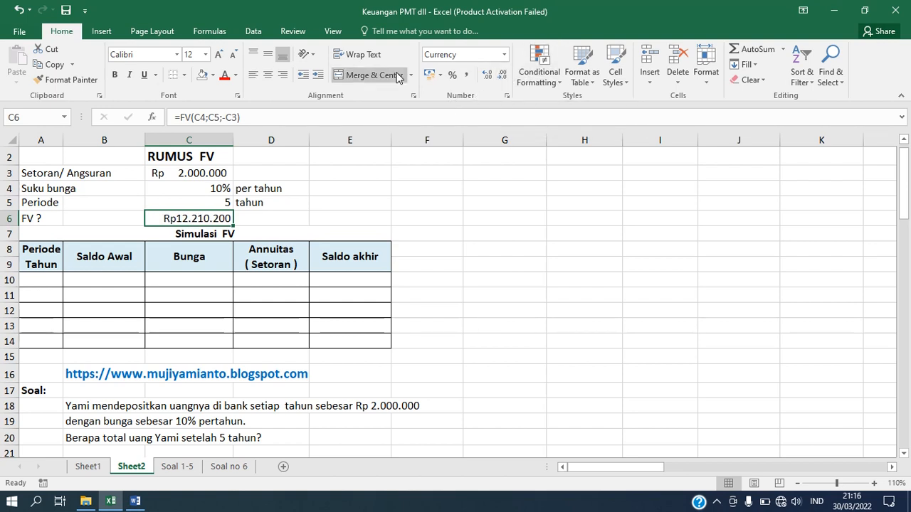
pyautogui.click(504, 55)
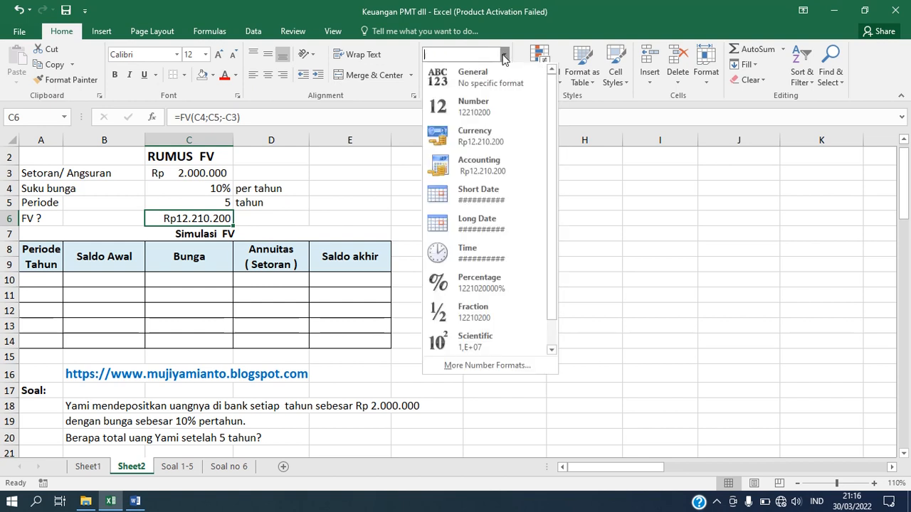
pyautogui.click(481, 163)
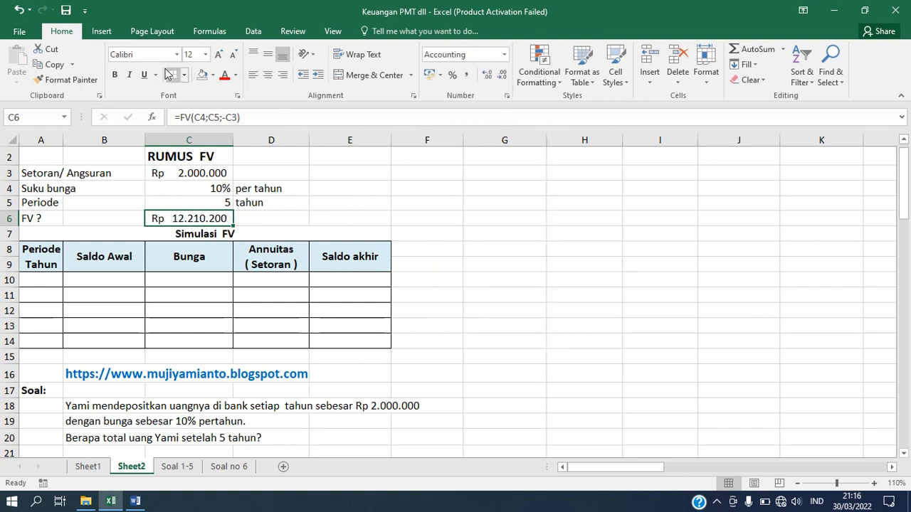
pyautogui.click(115, 75)
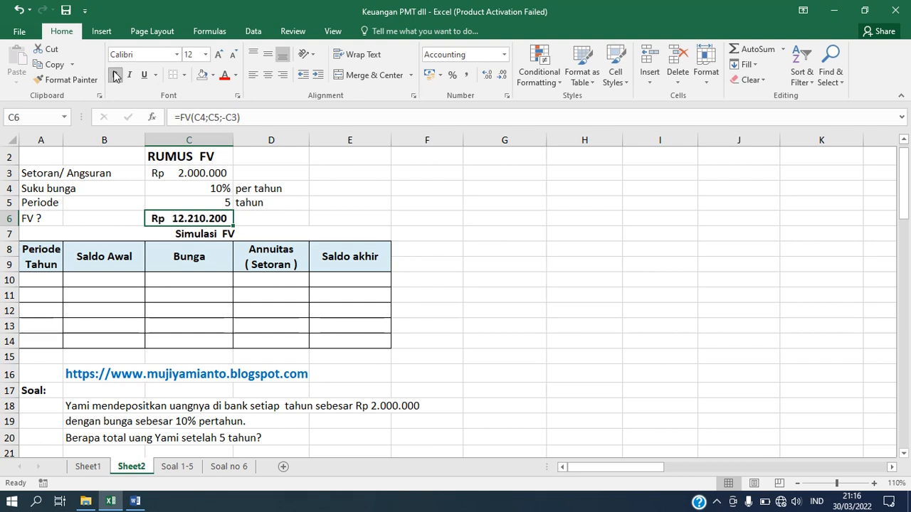
pyautogui.click(225, 74)
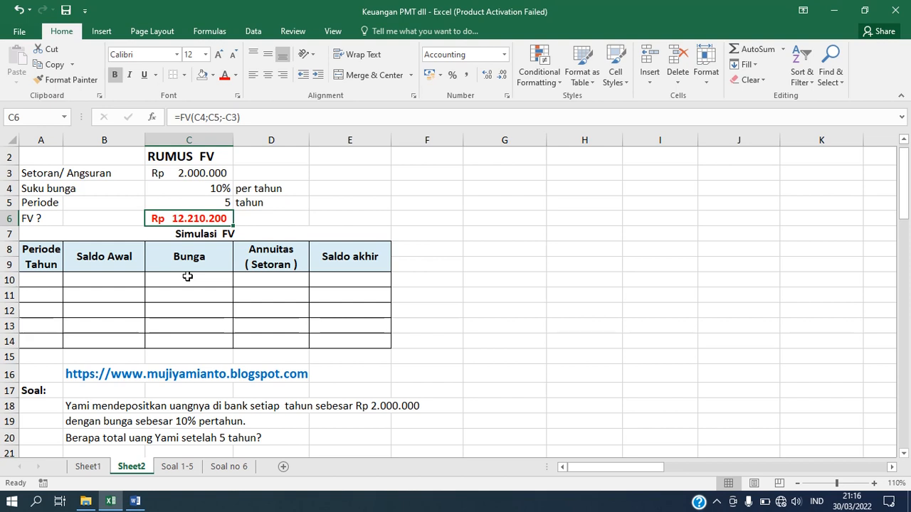
# Number the periods 1 to 5 down the Periode Tahun column in A10:A14
pyautogui.click(45, 245)
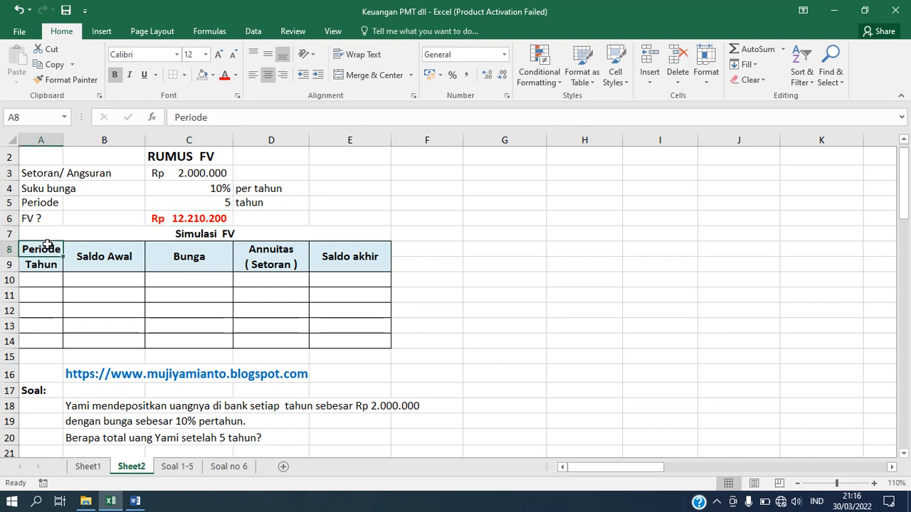
pyautogui.click(43, 279)
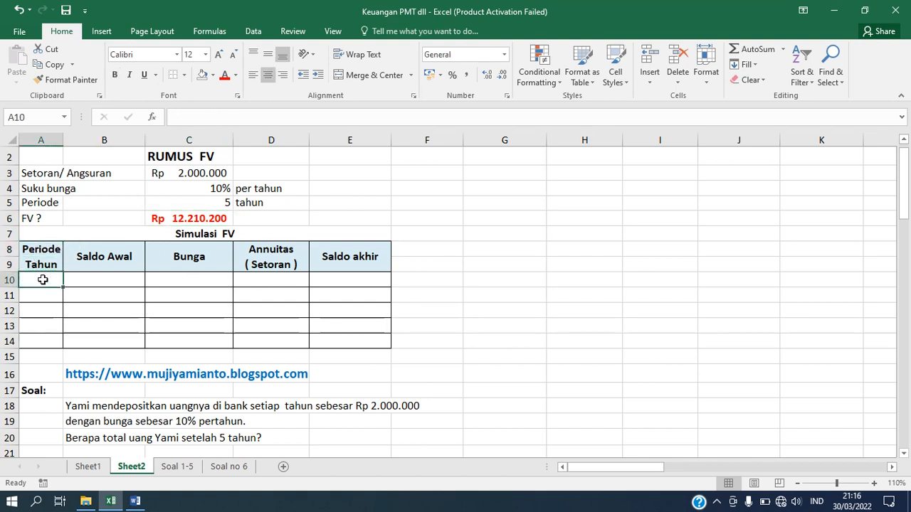
pyautogui.write('1')
pyautogui.press('Return')
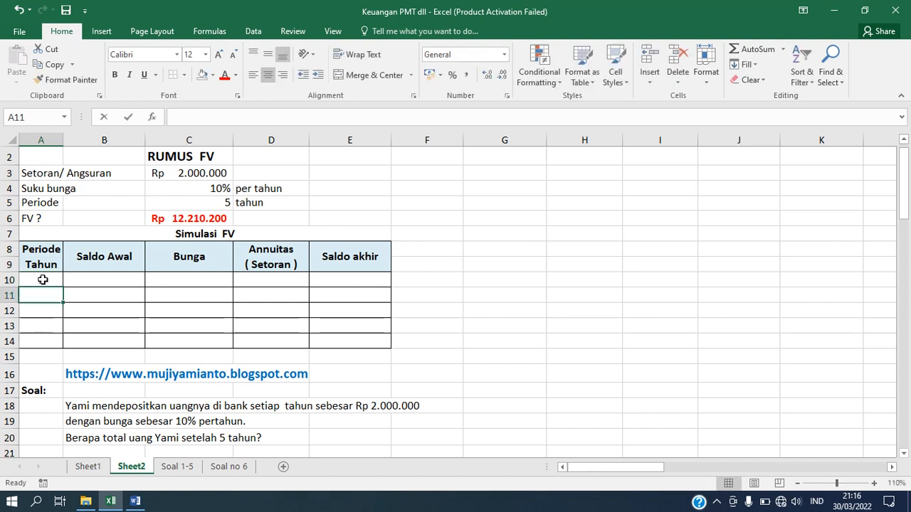
pyautogui.write('2')
pyautogui.press('Return')
pyautogui.write('3')
pyautogui.press('Return')
pyautogui.write('4')
pyautogui.press('Return')
pyautogui.write('5')
pyautogui.press('Return')
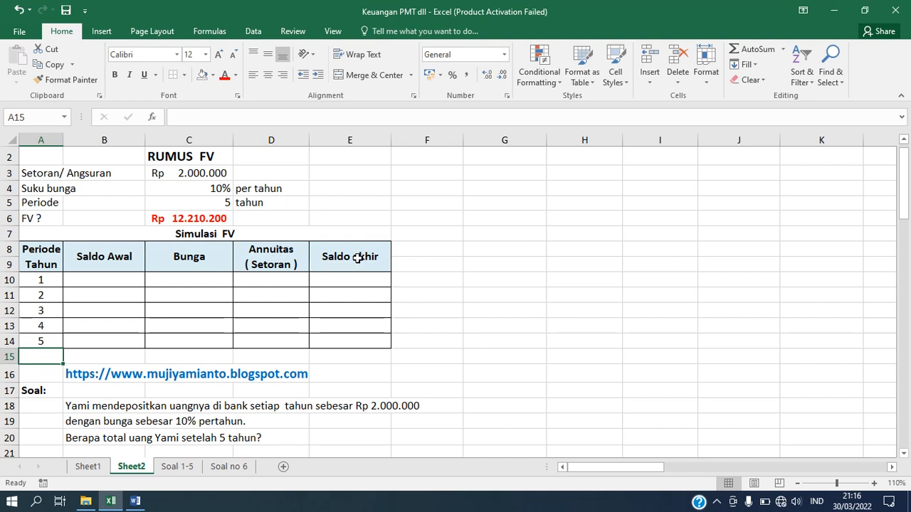
# Enter 0 as the opening balance (Saldo Awal) of the first year in B10
pyautogui.click(94, 278)
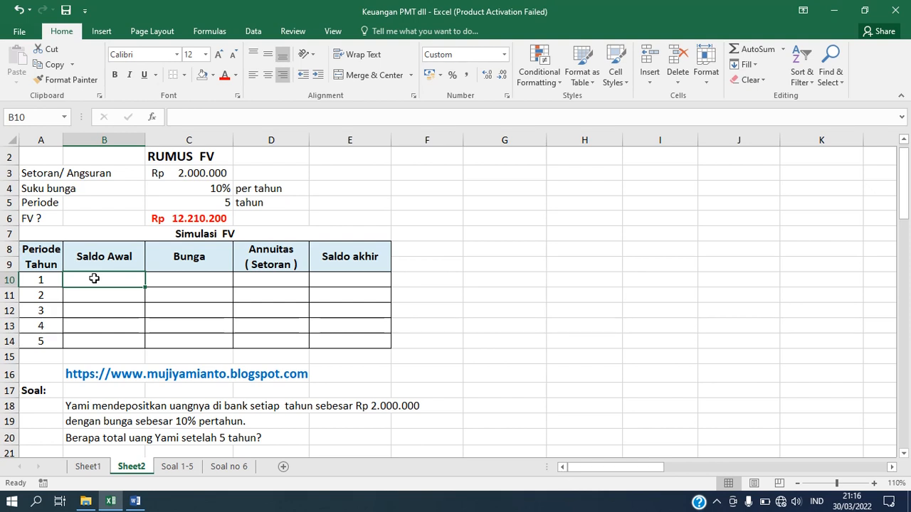
pyautogui.write('0')
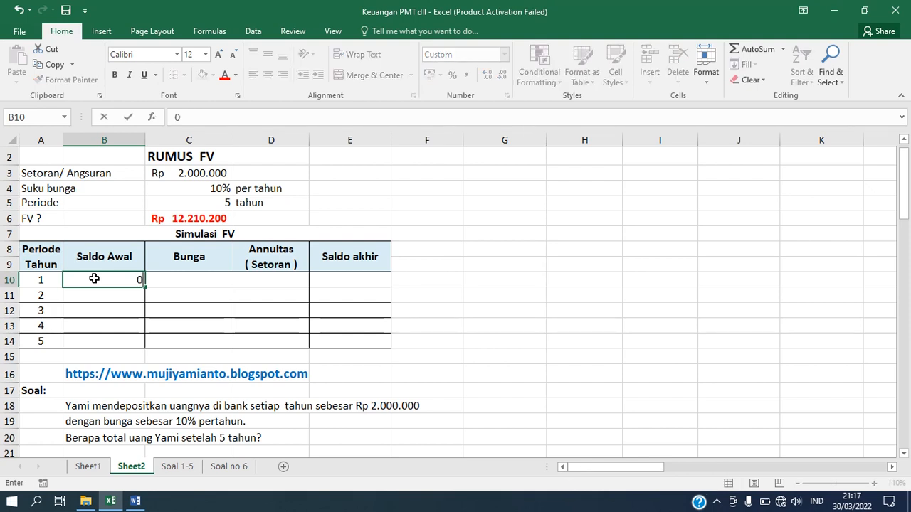
pyautogui.press('Return')
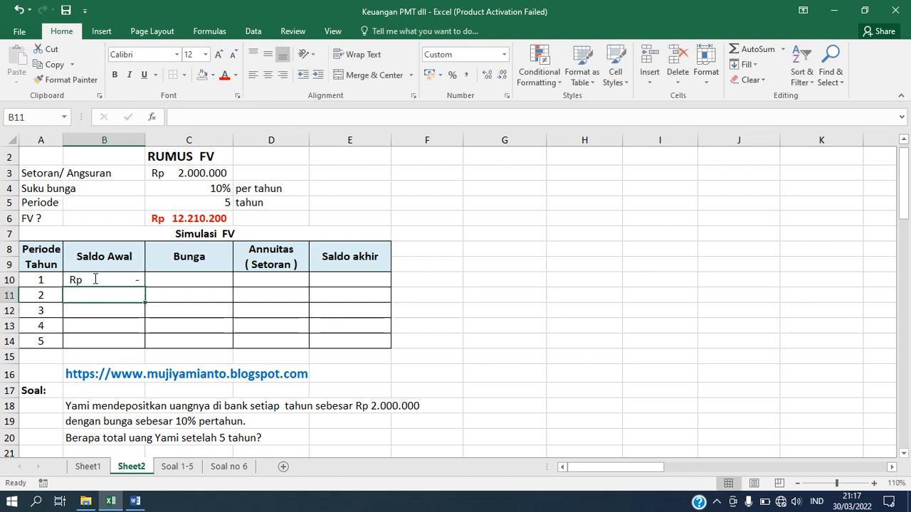
# Calculate the first year's interest in C10 with =B10*$C$4, keeping the rate reference absolute
pyautogui.click(184, 280)
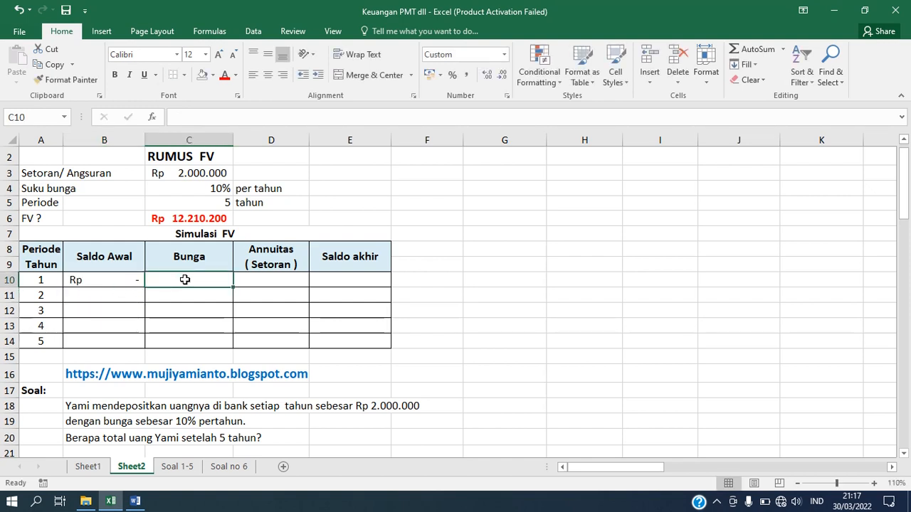
pyautogui.write('=')
pyautogui.click(108, 283)
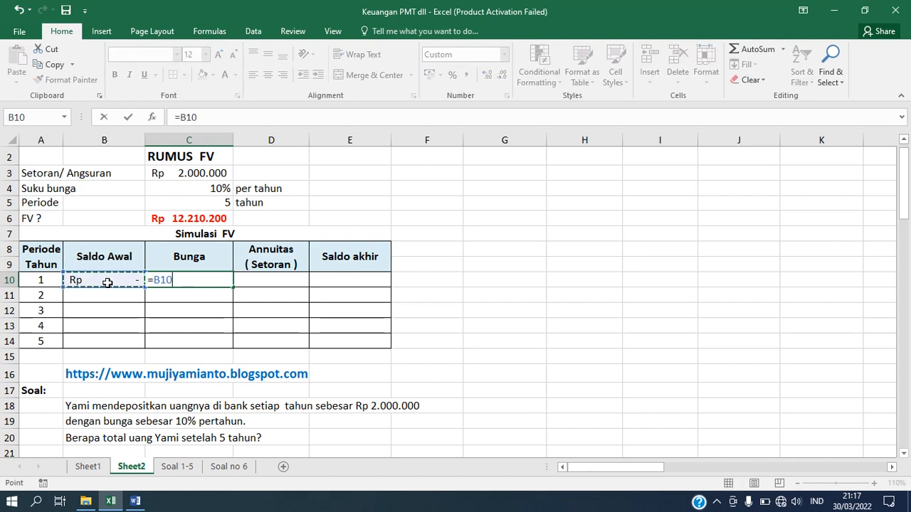
pyautogui.write('*')
pyautogui.click(198, 190)
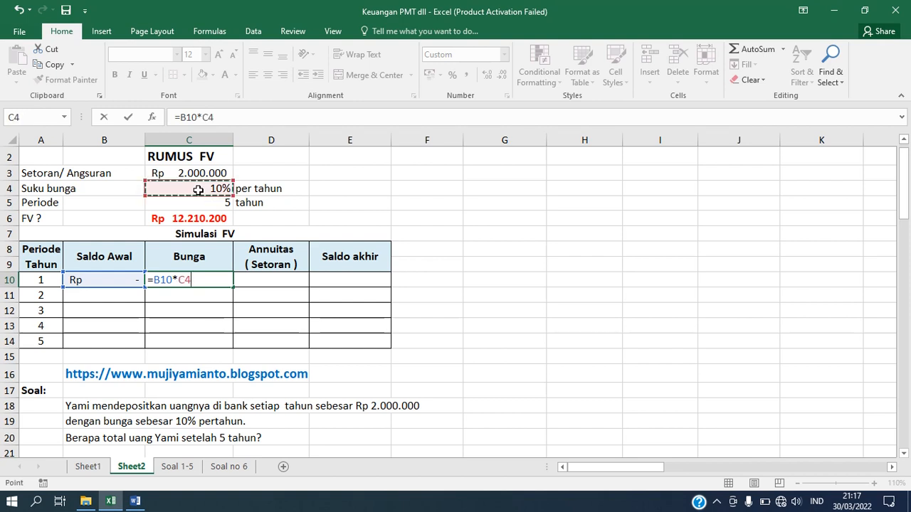
pyautogui.press('F4')
pyautogui.press('Return')
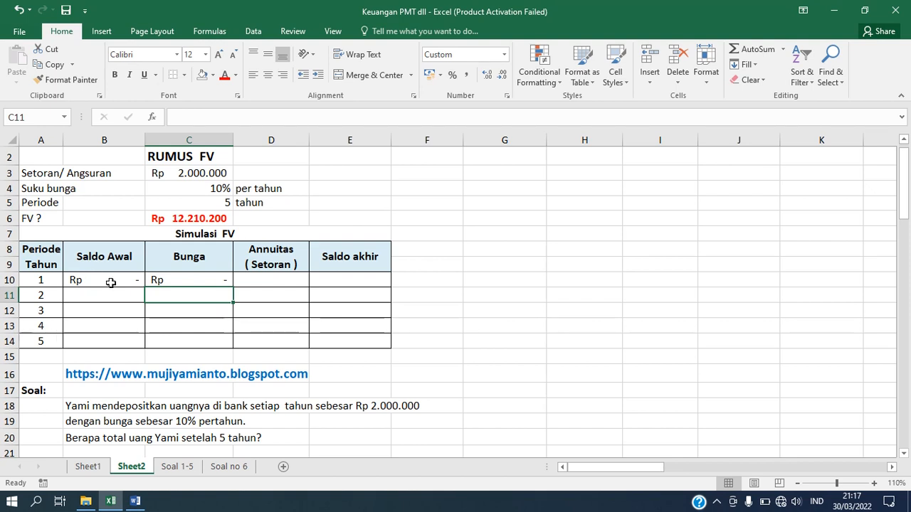
# Link the deposit in D10 with =$C$3 and fill the formula down to D14
pyautogui.click(261, 280)
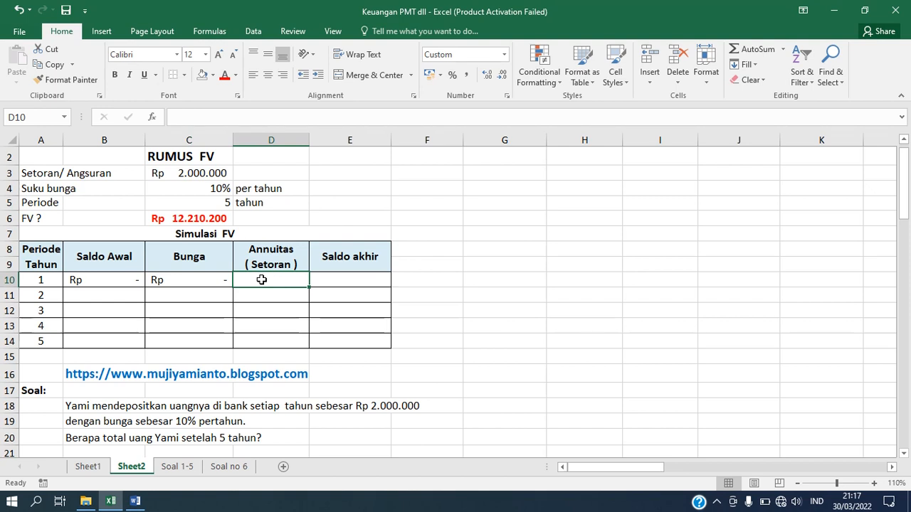
pyautogui.write('=')
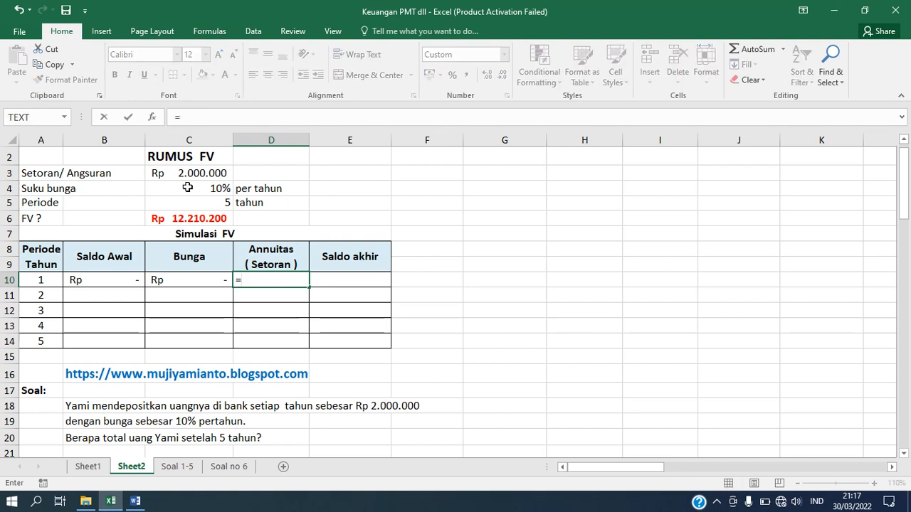
pyautogui.click(200, 171)
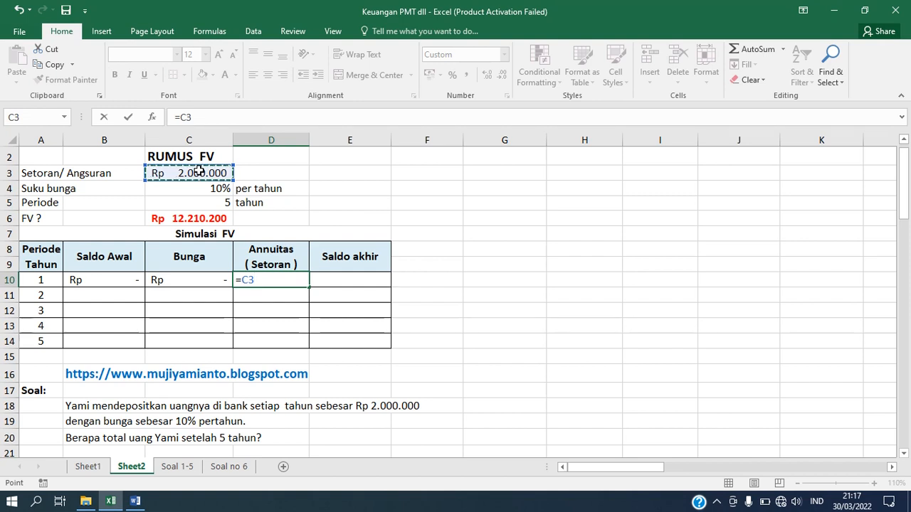
pyautogui.press('F4')
pyautogui.press('Return')
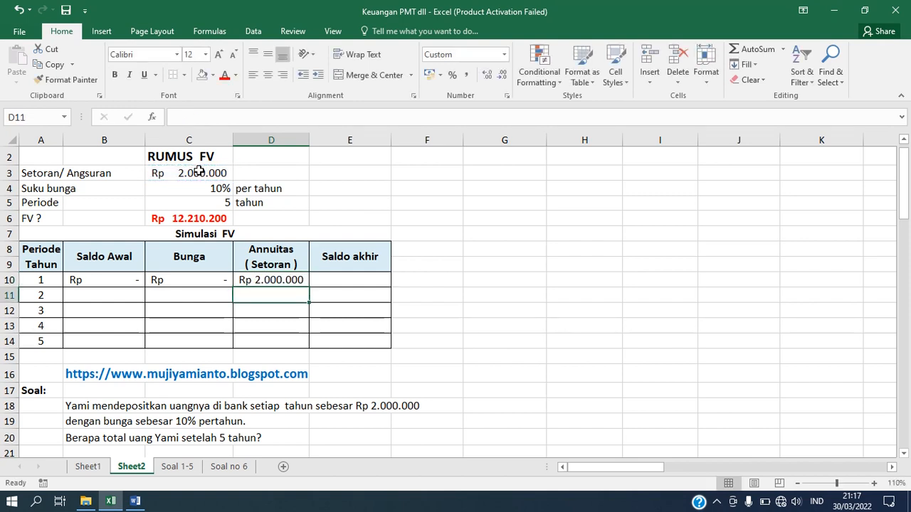
pyautogui.click(288, 280)
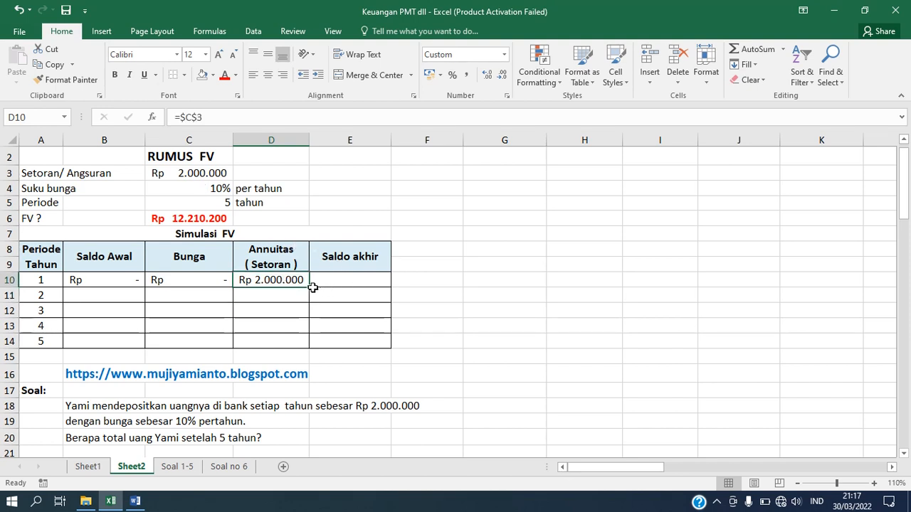
pyautogui.moveTo(310, 285); pyautogui.dragTo(308, 344)
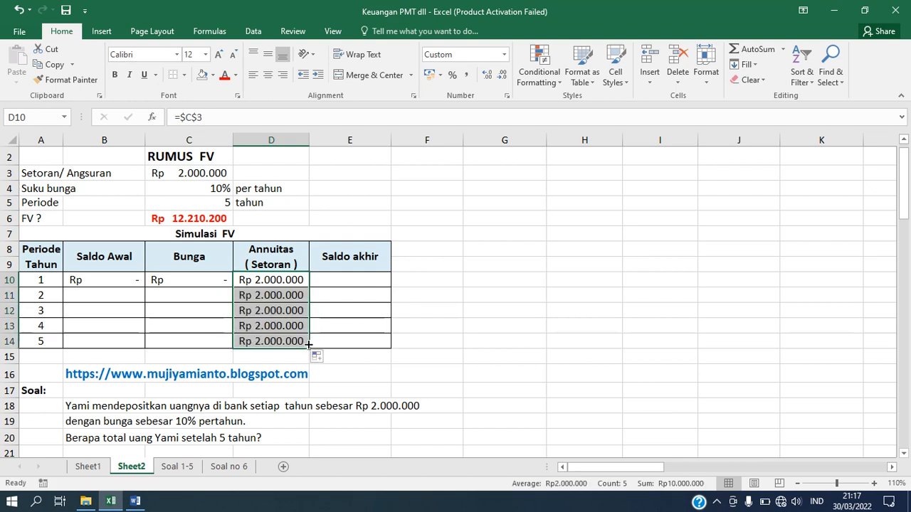
# Calculate the first year's closing balance (Saldo akhir) in E10 with =B10+C10+D10
pyautogui.click(363, 280)
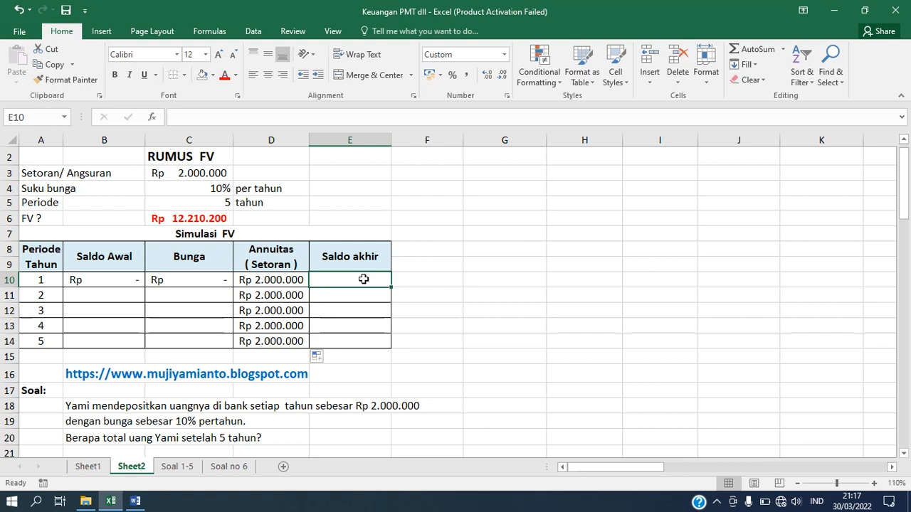
pyautogui.write('=')
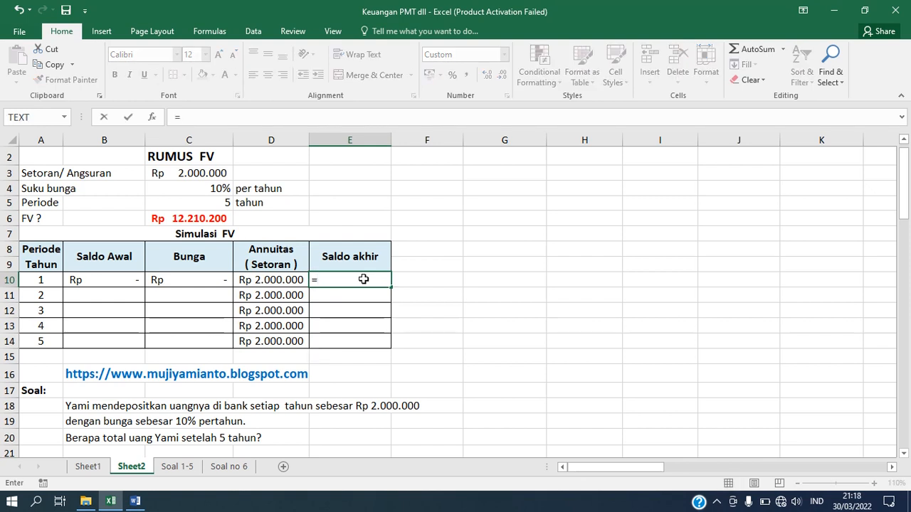
pyautogui.click(128, 280)
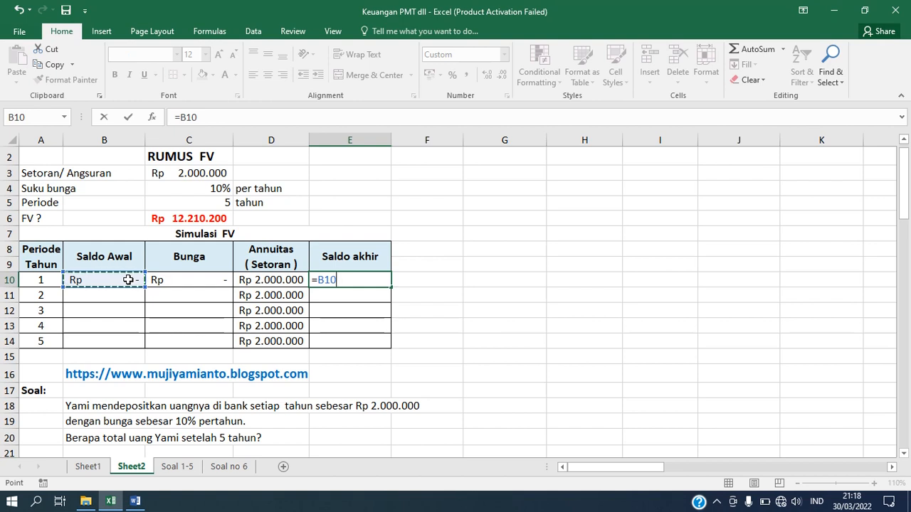
pyautogui.write('+')
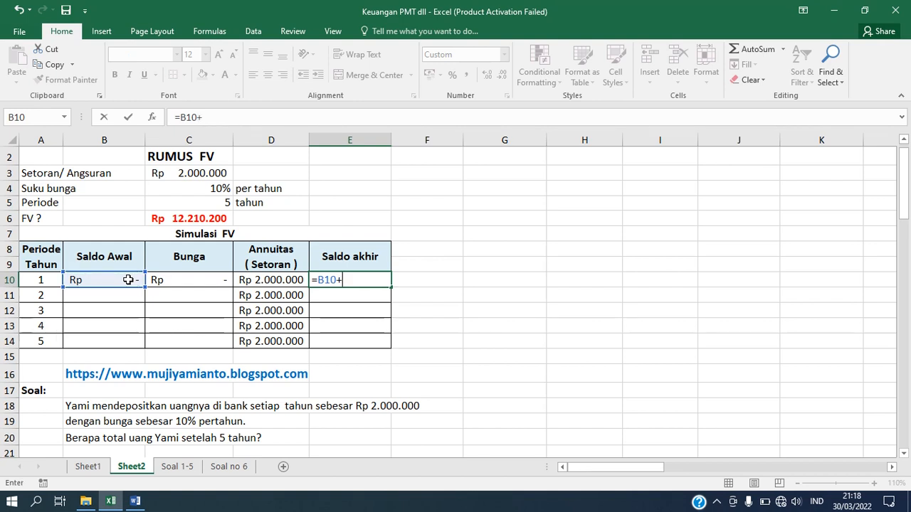
pyautogui.click(180, 279)
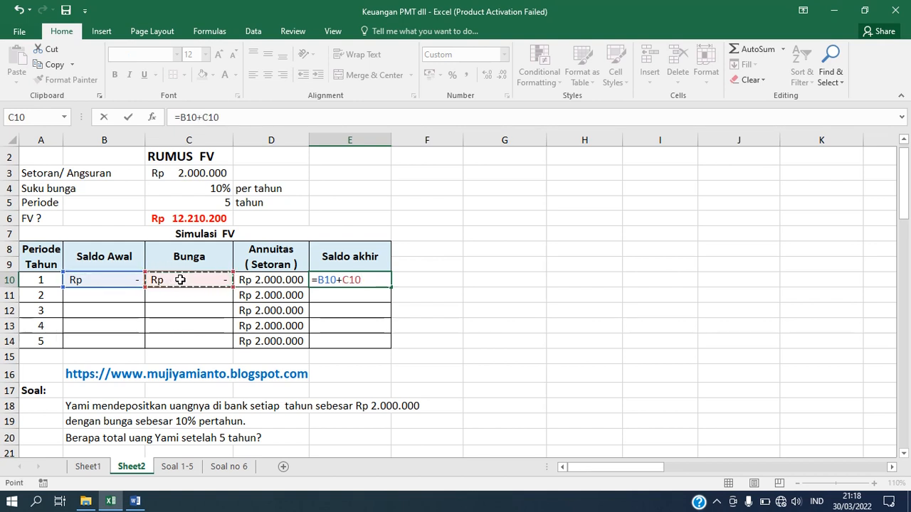
pyautogui.write('+')
pyautogui.click(263, 278)
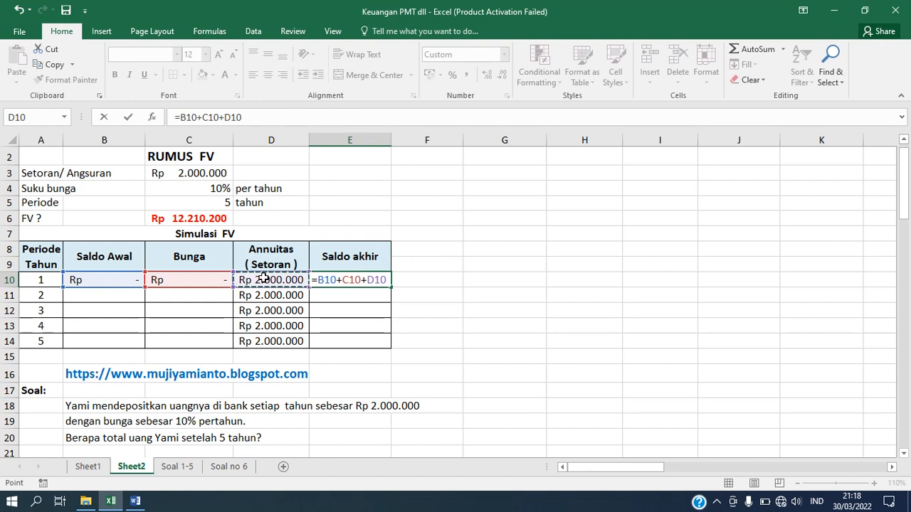
pyautogui.press('Return')
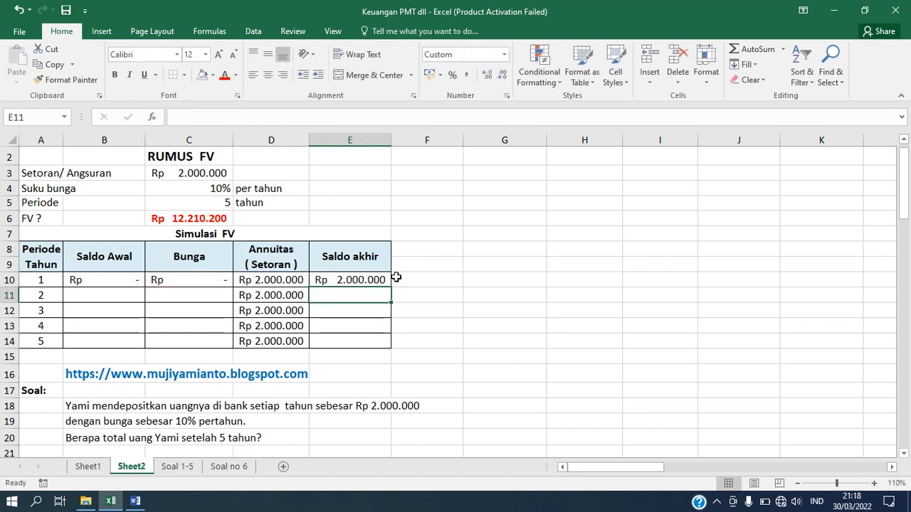
pyautogui.click(383, 280)
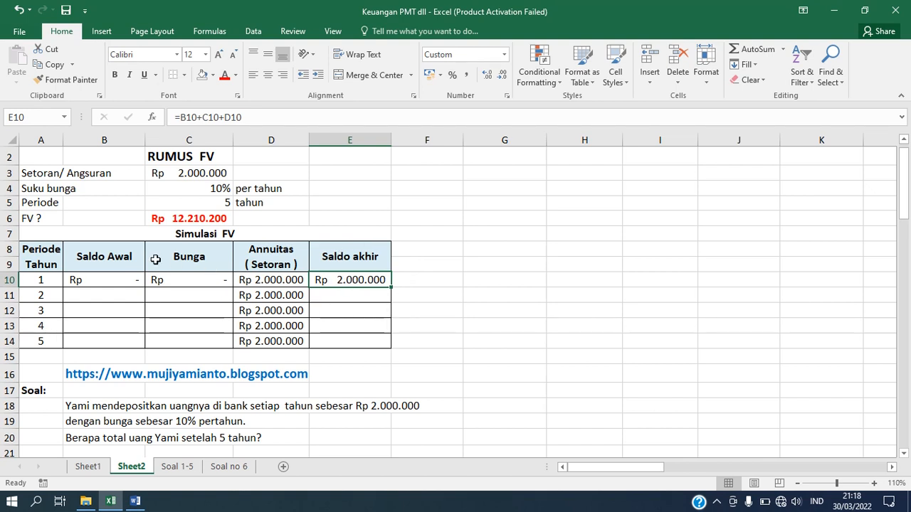
# Link the second year's opening balance in B11 to the previous closing balance with =E10 and fill it down to B14
pyautogui.click(38, 295)
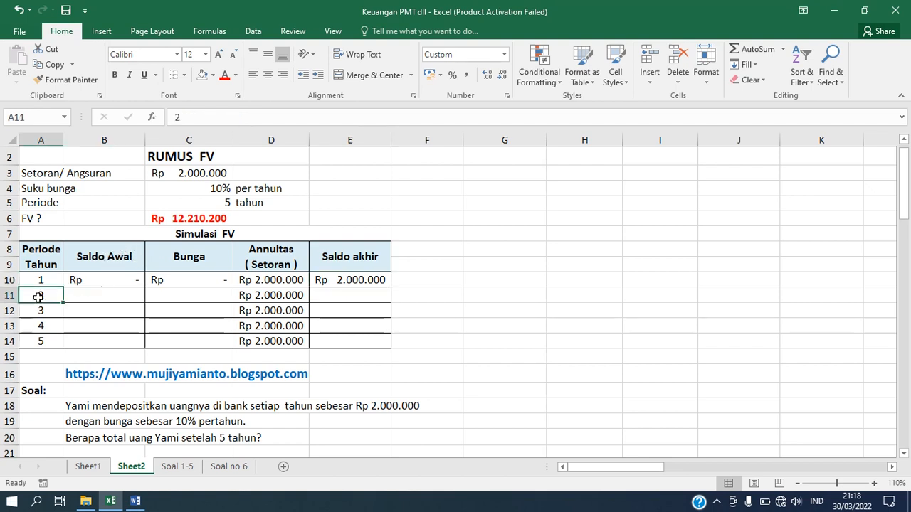
pyautogui.click(88, 298)
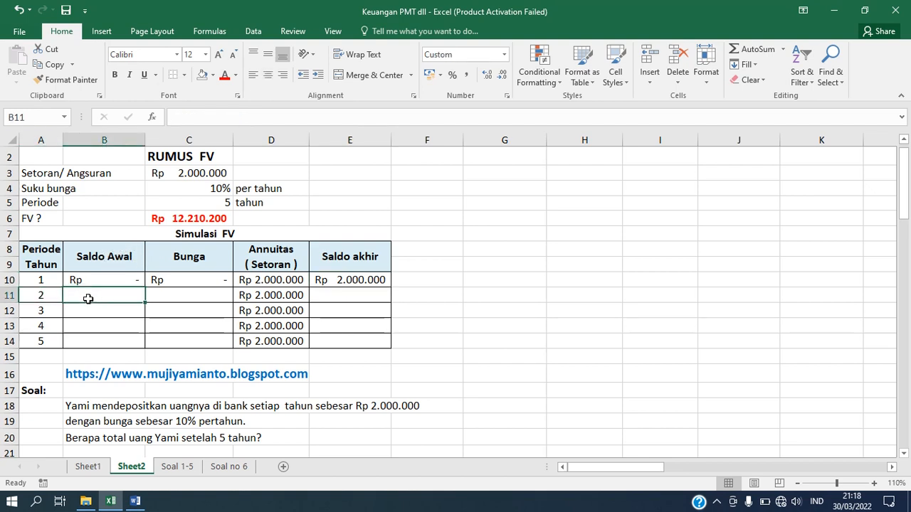
pyautogui.write('=')
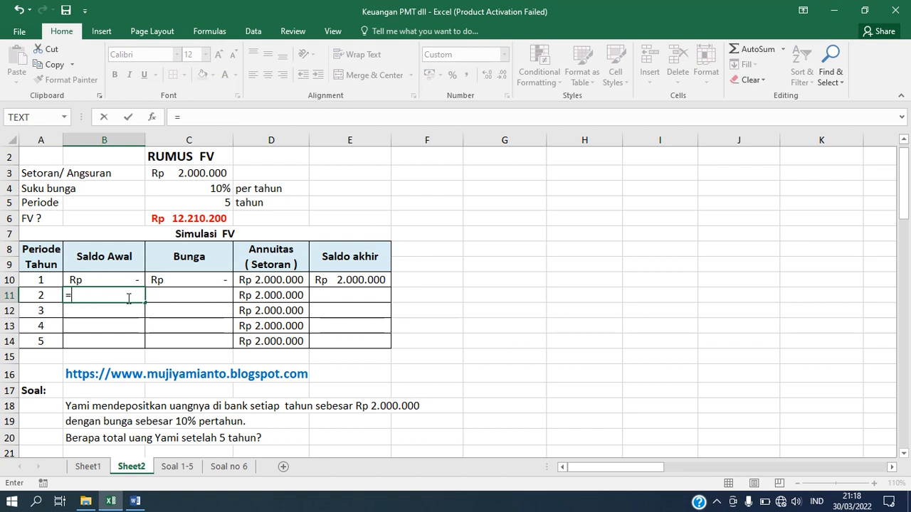
pyautogui.click(342, 282)
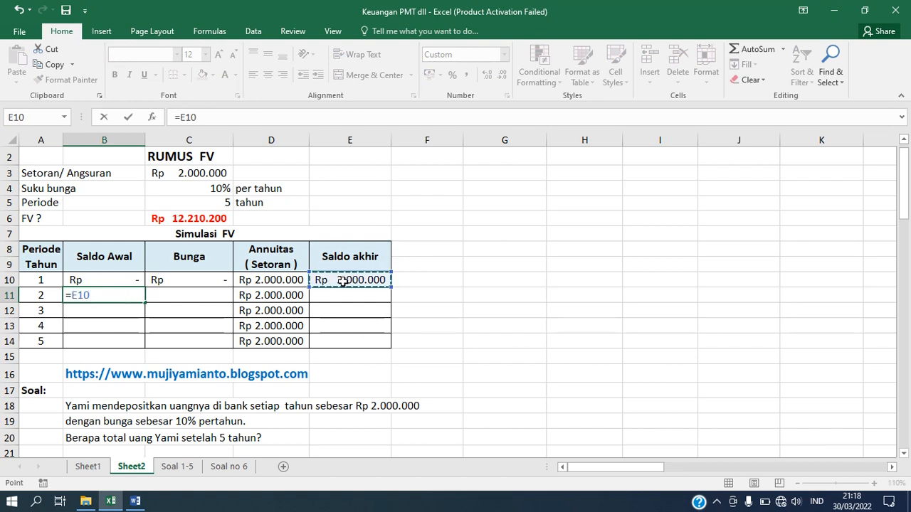
pyautogui.press('Return')
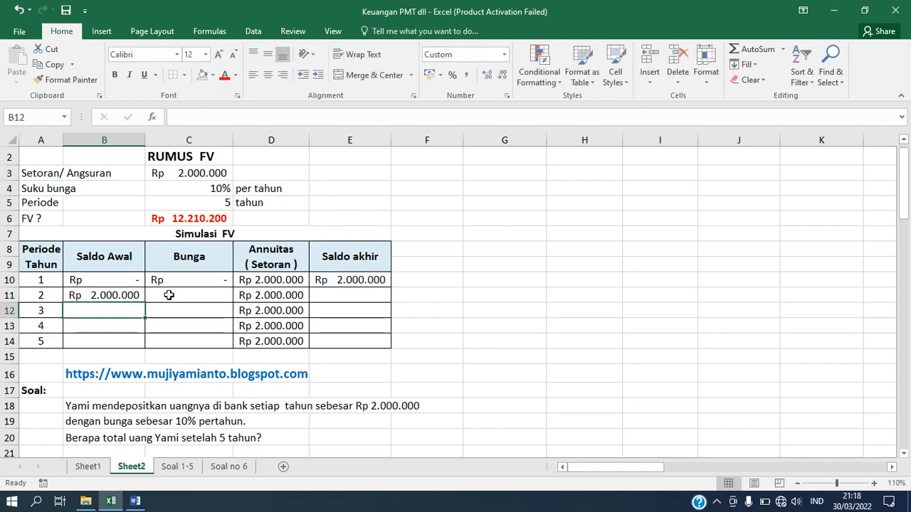
pyautogui.click(134, 298)
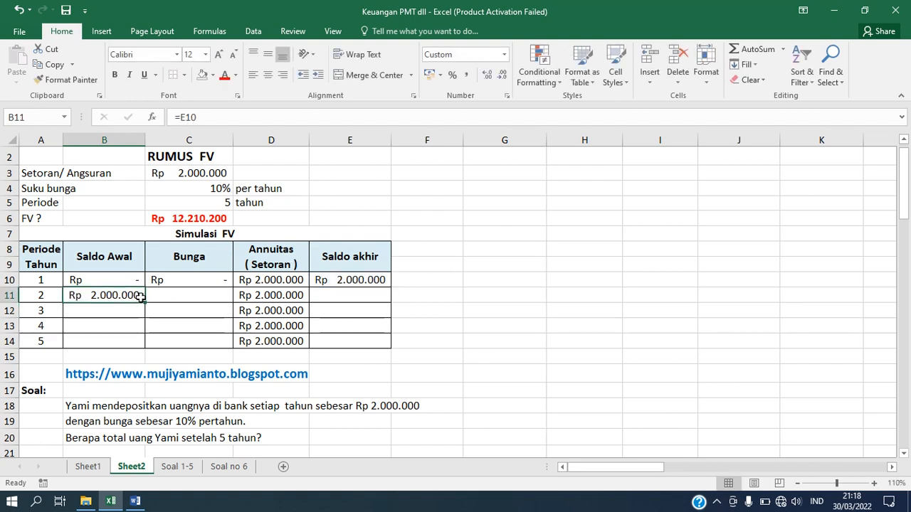
pyautogui.moveTo(145, 302); pyautogui.dragTo(145, 344)
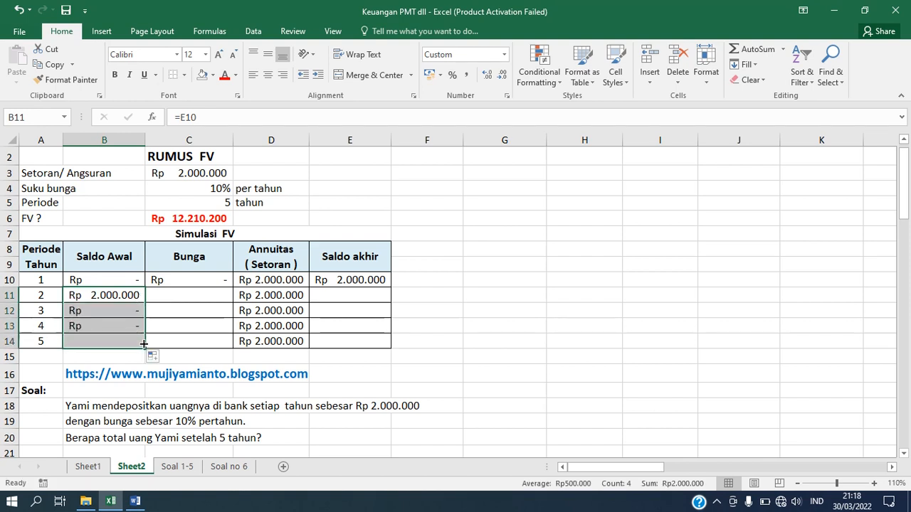
# Fill the Bunga formula from C10 and the Saldo akhir formula from E10 down to row 14
pyautogui.click(216, 281)
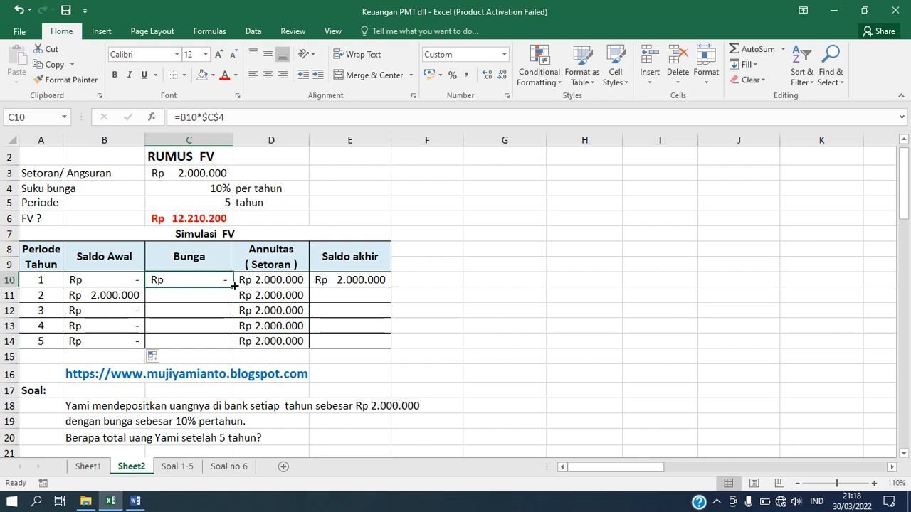
pyautogui.moveTo(232, 287); pyautogui.dragTo(229, 345)
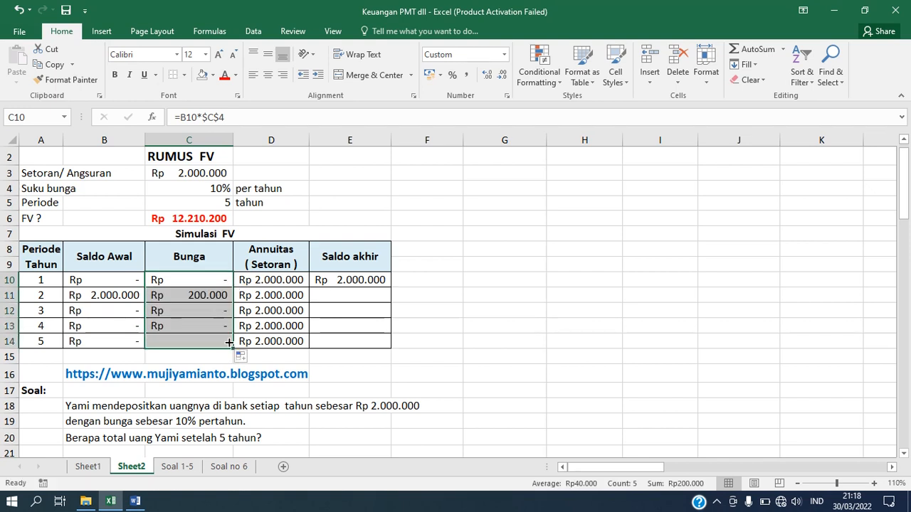
pyautogui.click(370, 283)
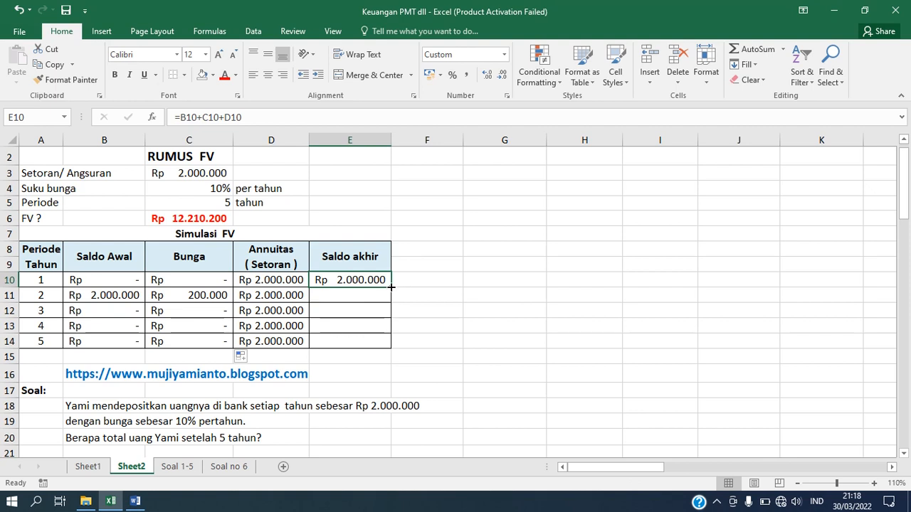
pyautogui.moveTo(390, 286); pyautogui.dragTo(390, 345)
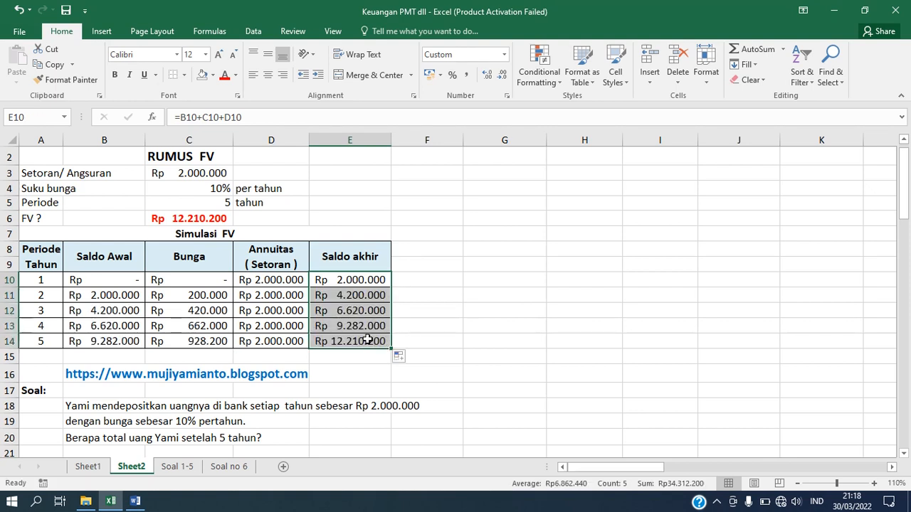
# Color the final closing balance in E14 with a red font
pyautogui.click(365, 340)
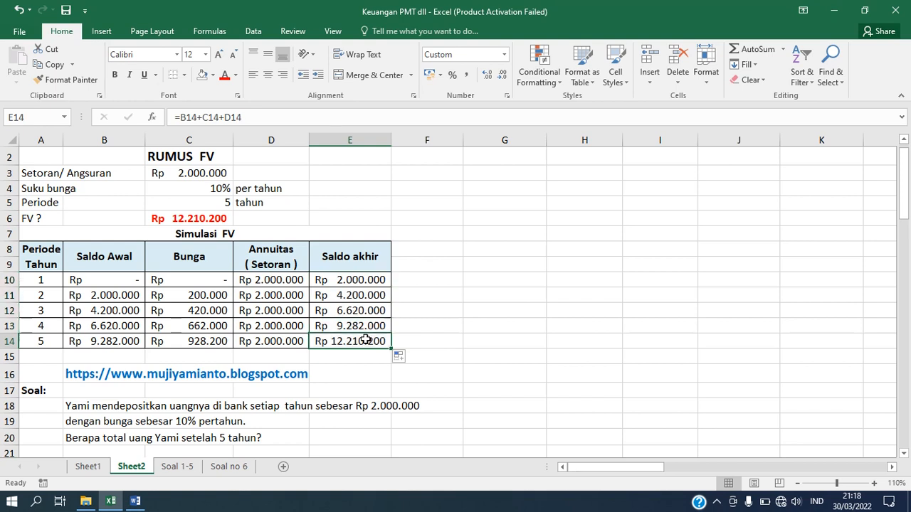
pyautogui.click(225, 77)
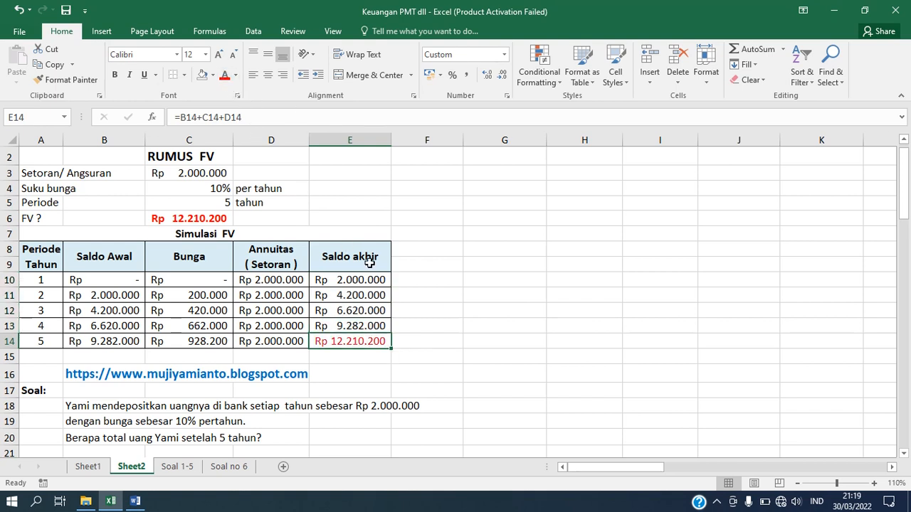